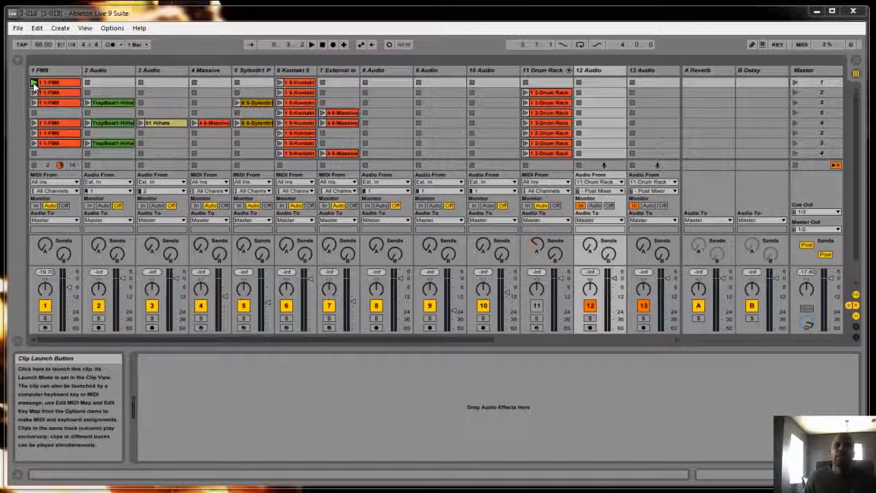
Step: Audition the first clip on the FM8 track, view its FM8 instrument window while playing, and stop the track's clip
left_click(34, 82)
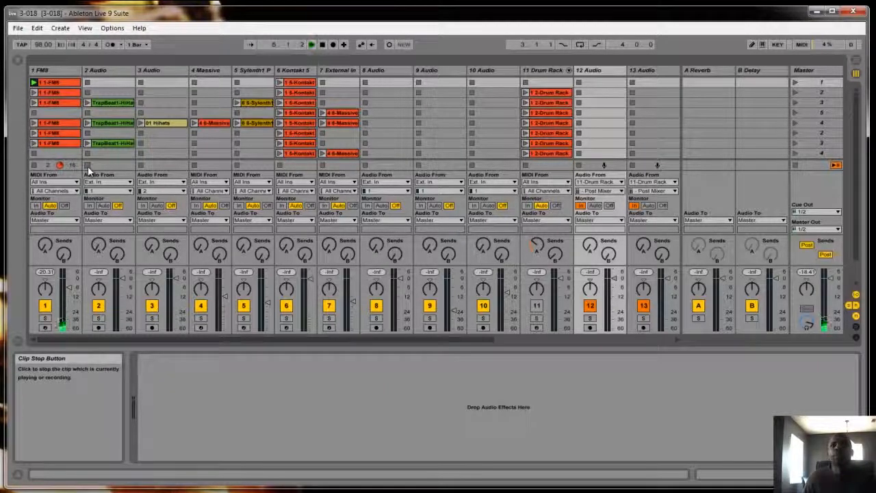
key("space")
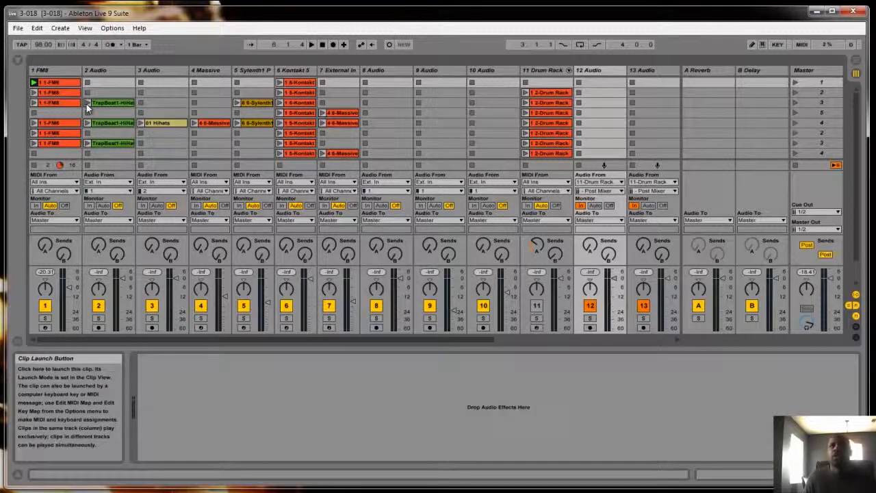
left_click(39, 67)
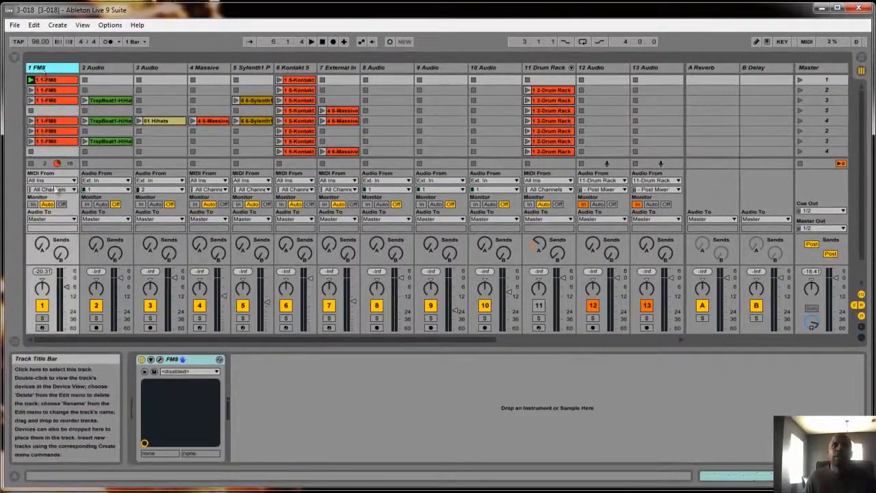
left_click(160, 360)
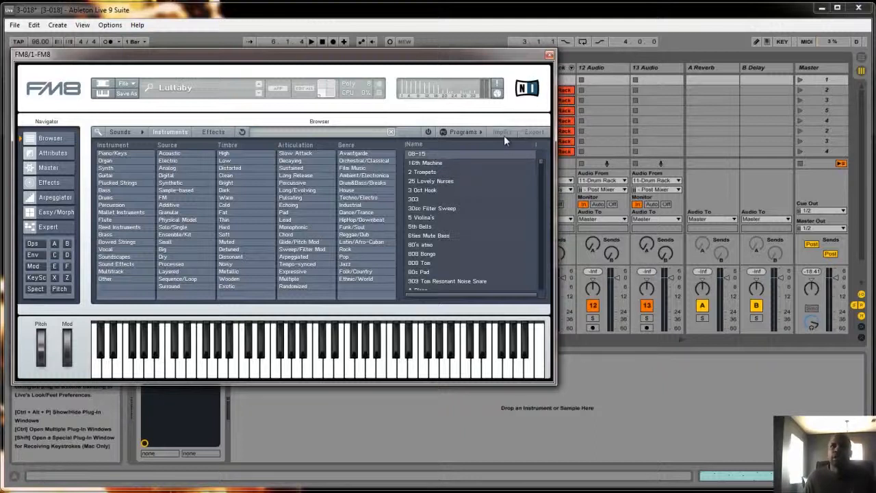
key("space")
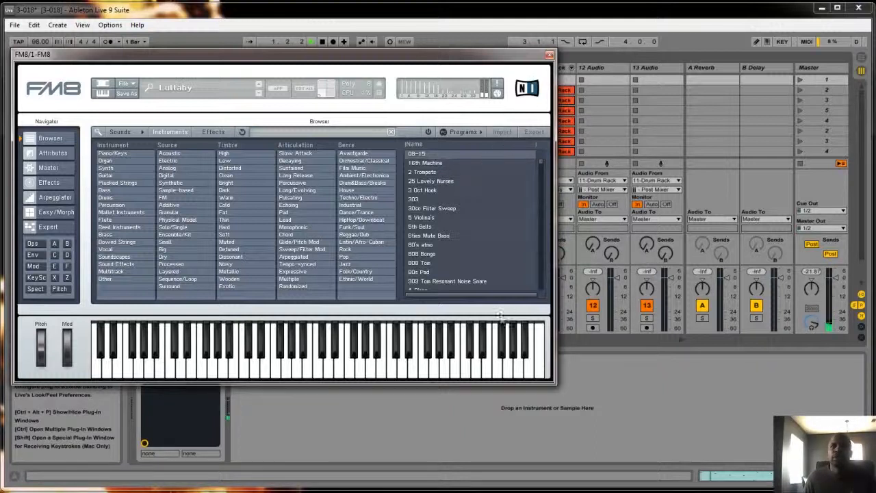
left_click(549, 55)
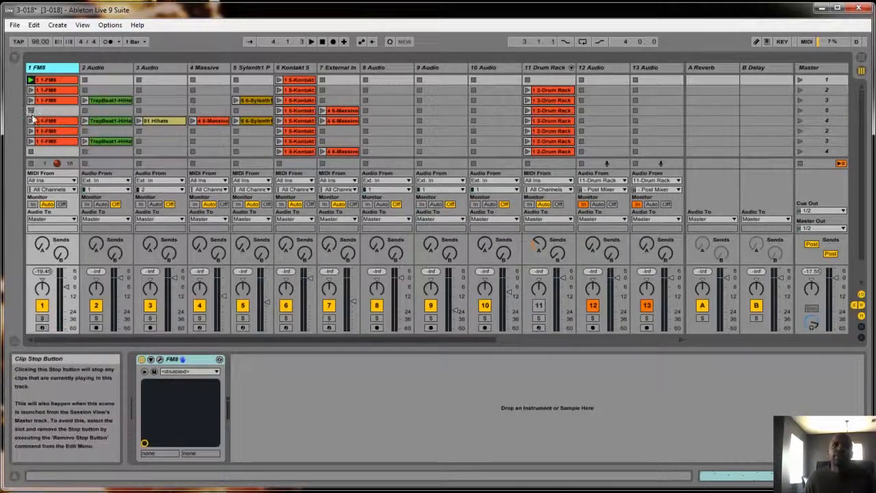
left_click(31, 111)
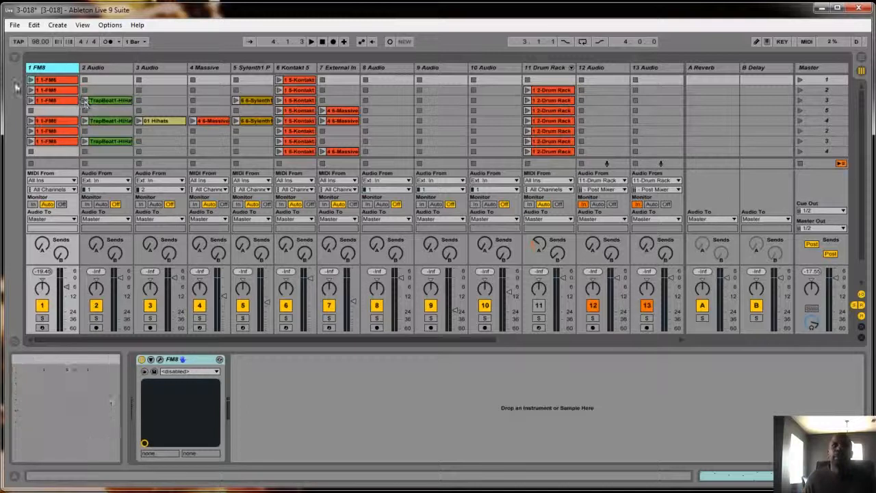
Step: Play the first FM8 clip together with the upper TrapBeat1-HiHats clip on track 2, and stop playback
left_click(31, 79)
left_click(84, 100)
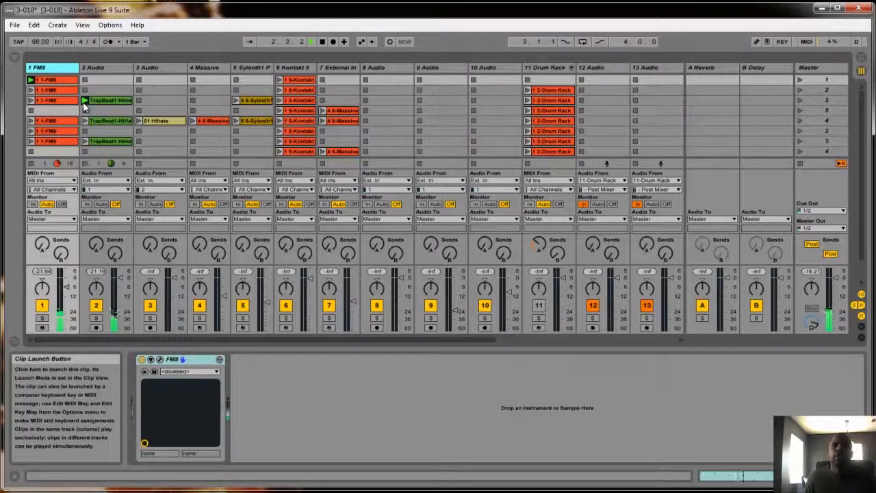
key("space")
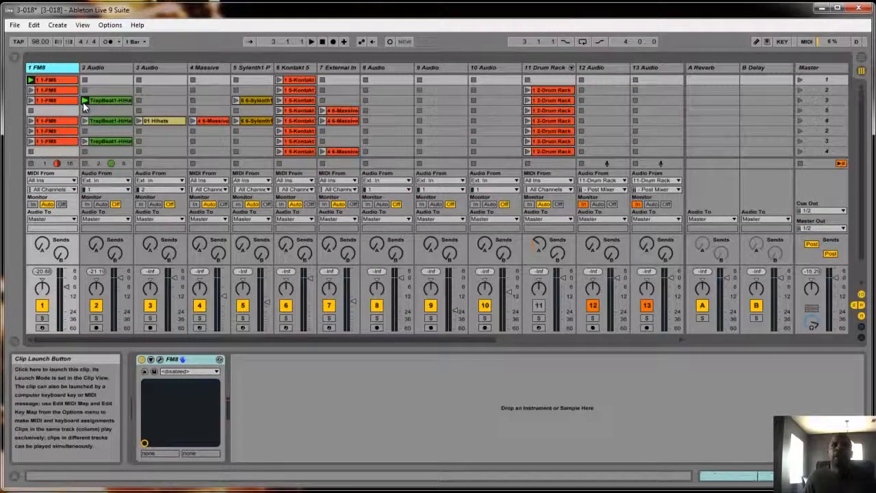
Step: Select the upper TrapBeat1-HiHats clip on track 2 and display its sample settings and waveform
left_click(83, 102)
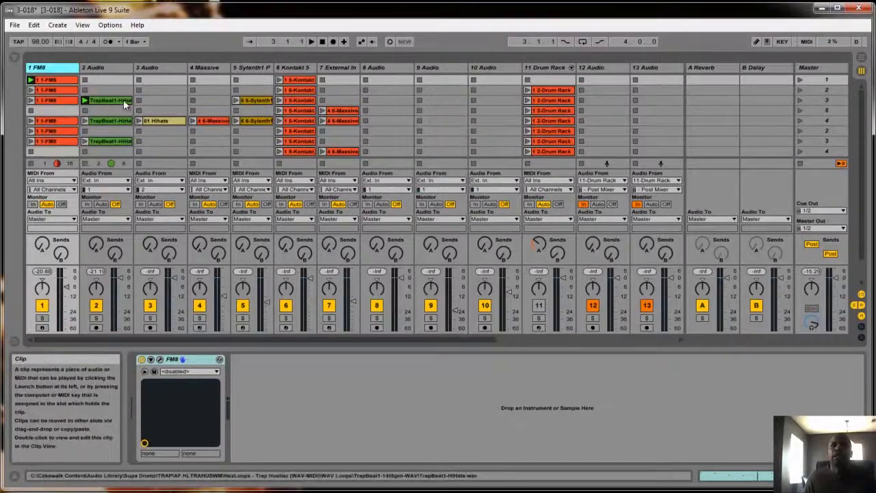
left_click(128, 100)
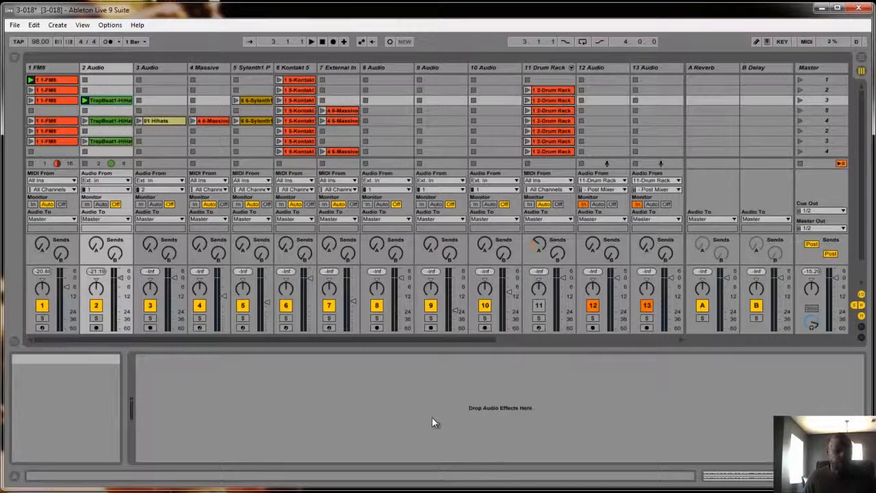
key("shift+Tab")
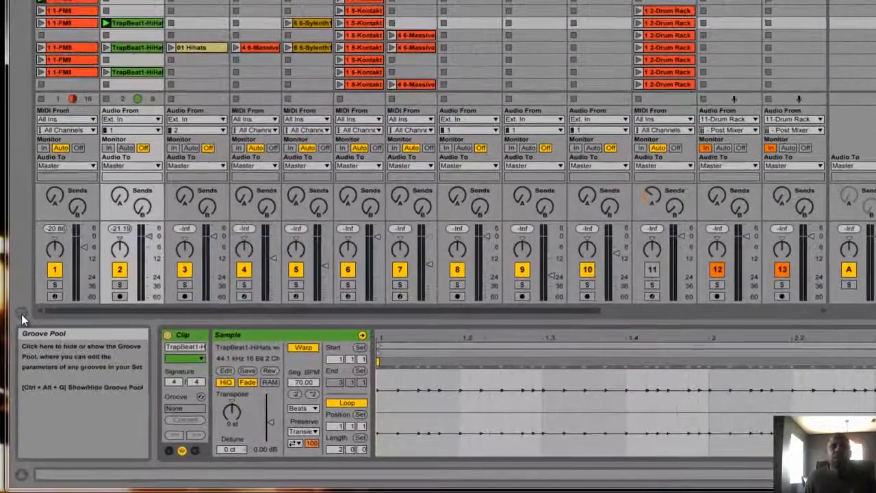
Step: Show the browser and hide the info view so the clip editor has more room
left_click(14, 340)
left_click(21, 313)
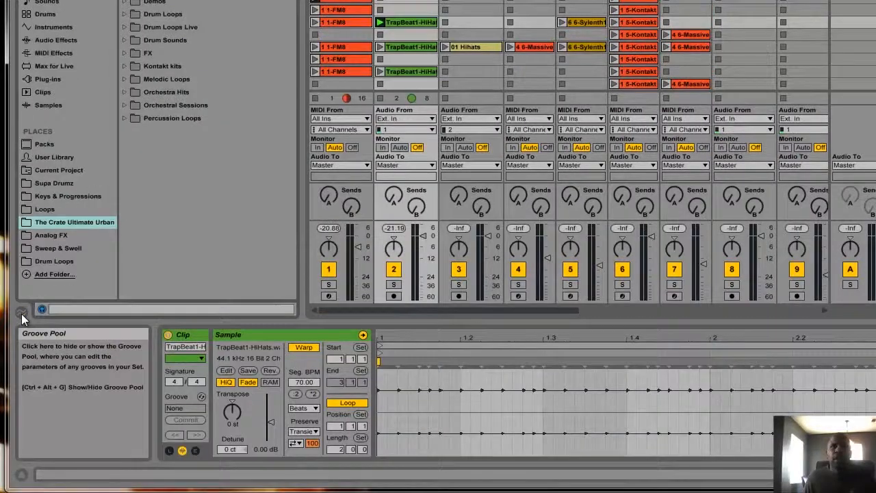
left_click(21, 313)
left_click(22, 313)
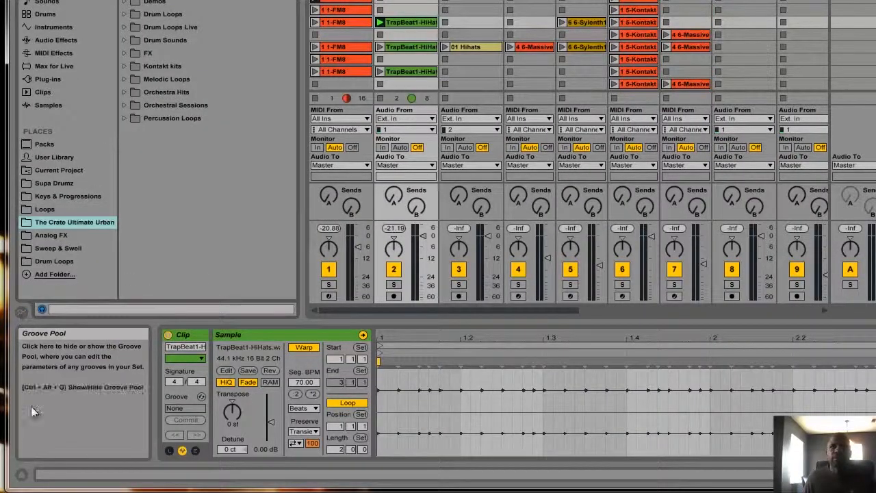
left_click(21, 473)
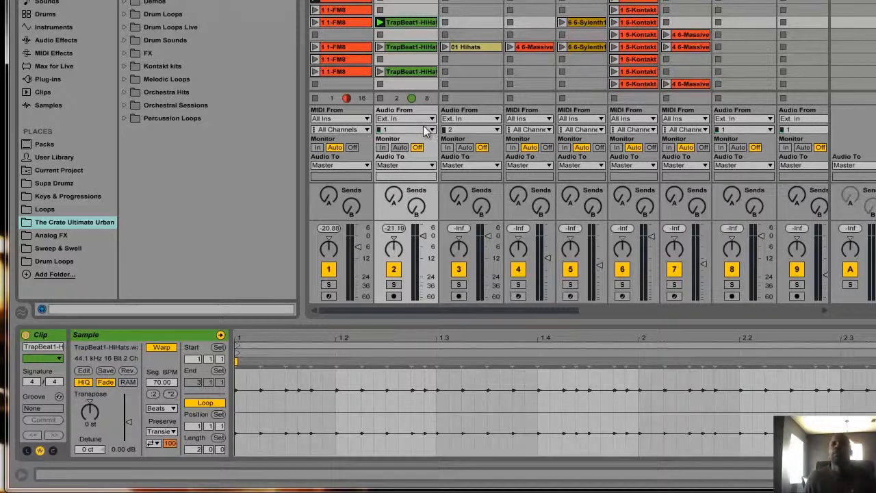
Step: Play the 01 Hihats clip on track 3, display its waveform, and stop playback
left_click(446, 47)
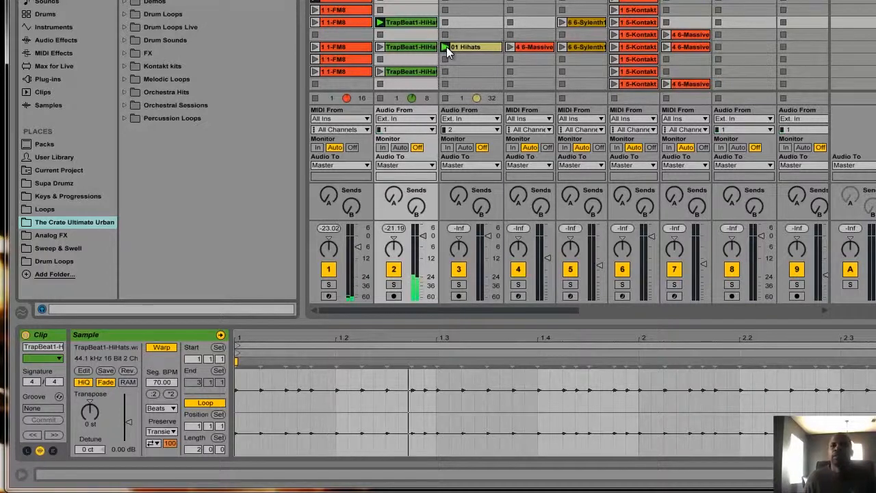
left_click(463, 46)
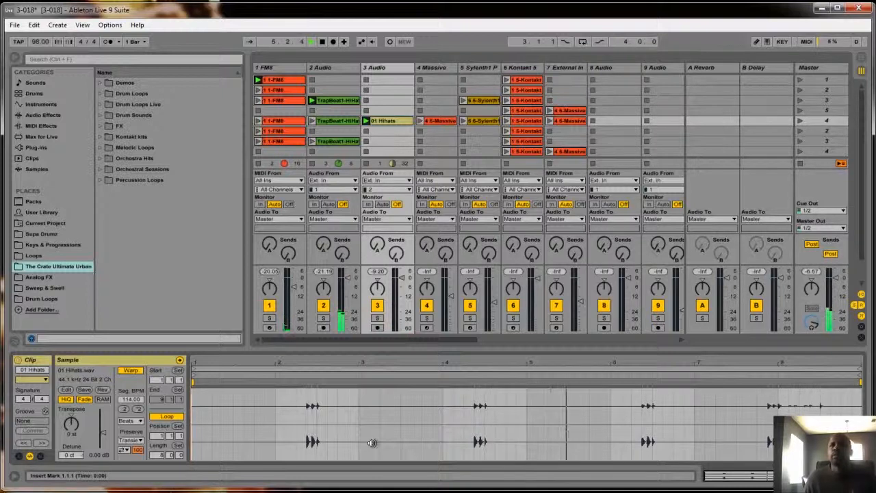
key("space")
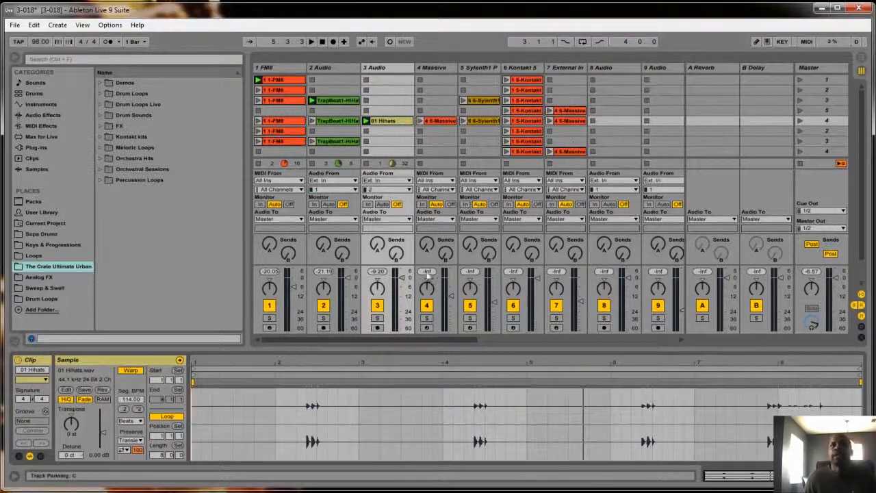
Step: Select the Drum Rack track, hide the browser, and play its clip in the same scene as 01 Hihats
left_click_drag(413, 339, 546, 338)
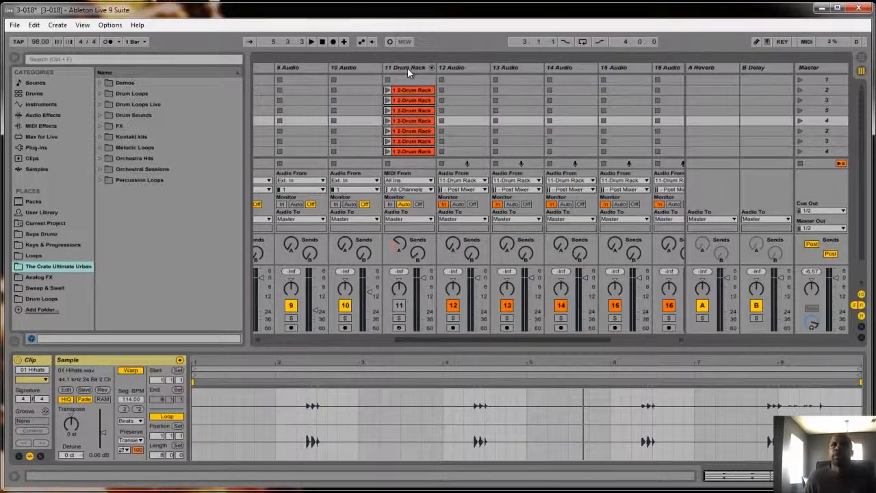
left_click(407, 68)
left_click(15, 60)
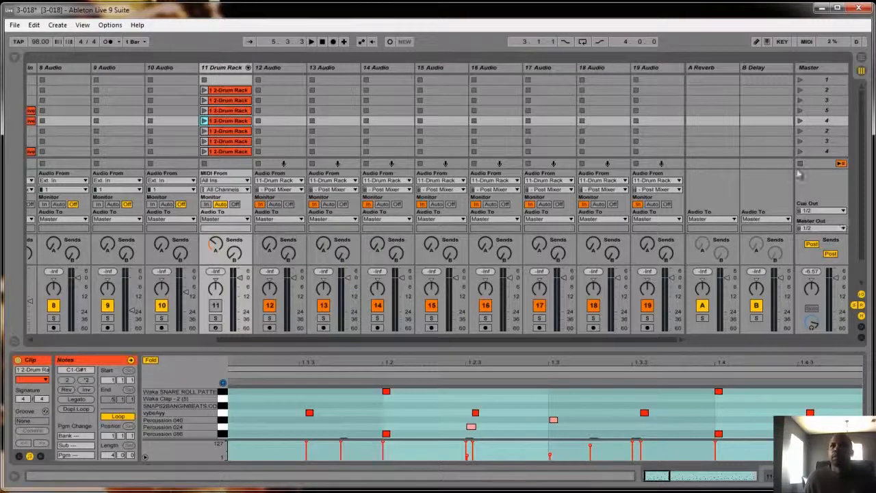
left_click(204, 121)
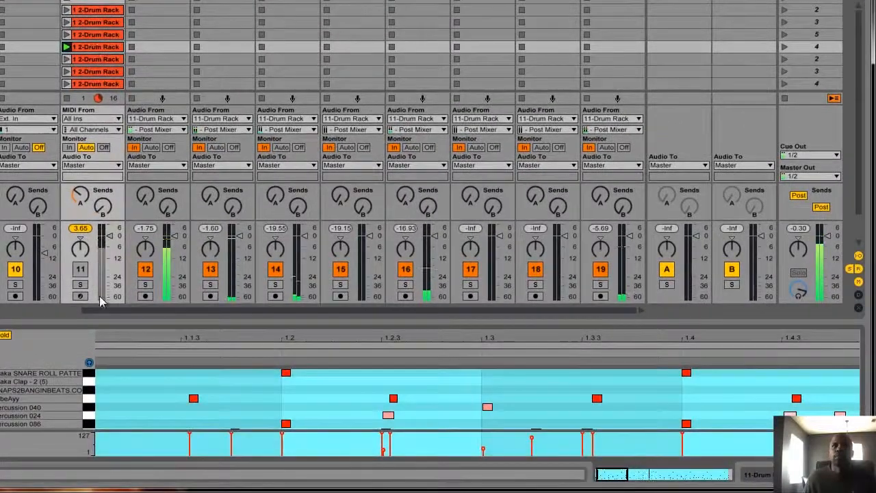
Step: Enlarge the clip editor, zoom out to the full drum pattern while it plays, and stop playback
left_click_drag(102, 309, 82, 221)
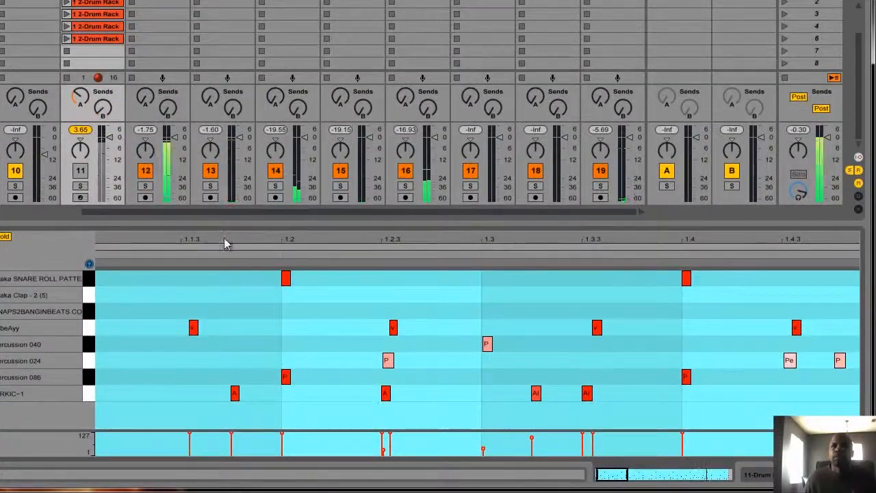
left_click_drag(225, 245, 230, 238)
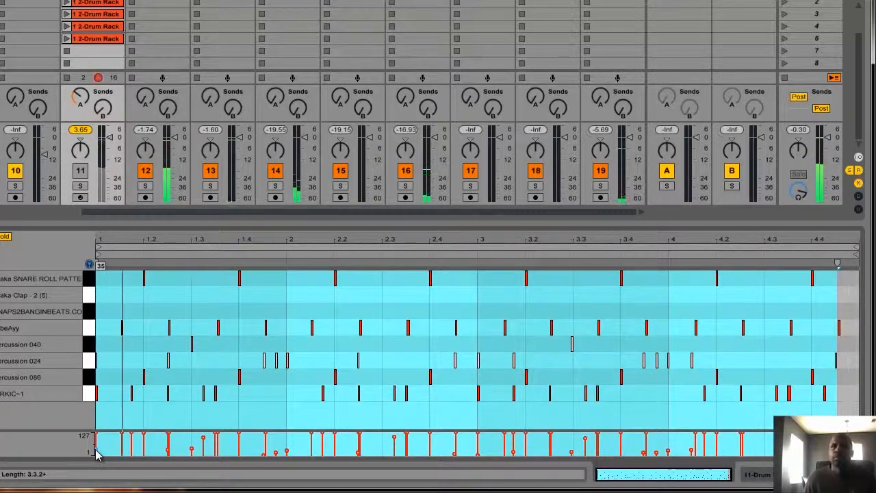
key("space")
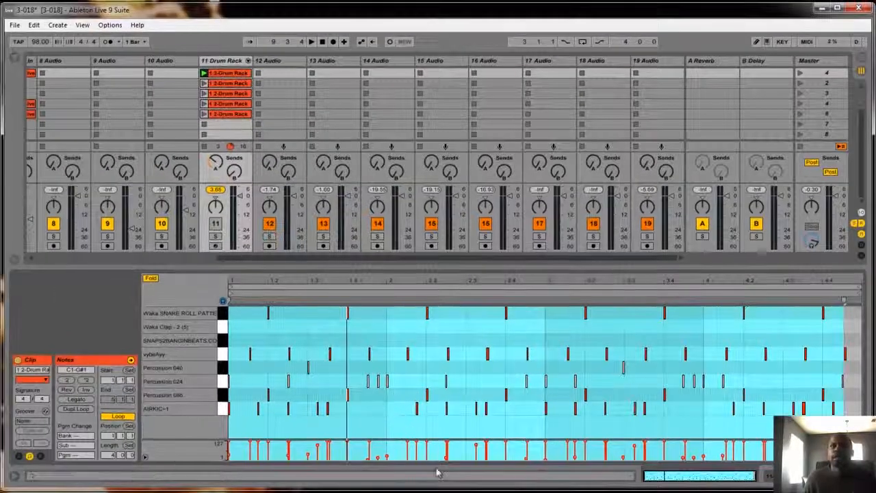
Step: Launch the whole scene containing the 01 Hihats clip to hear all parts together, and stop all clips
scroll(810, 164, "up", 4)
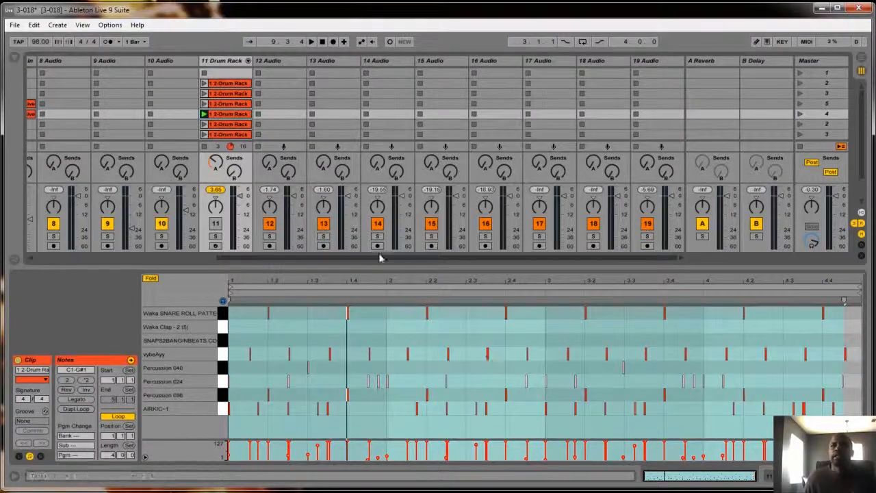
left_click_drag(380, 264, 116, 260)
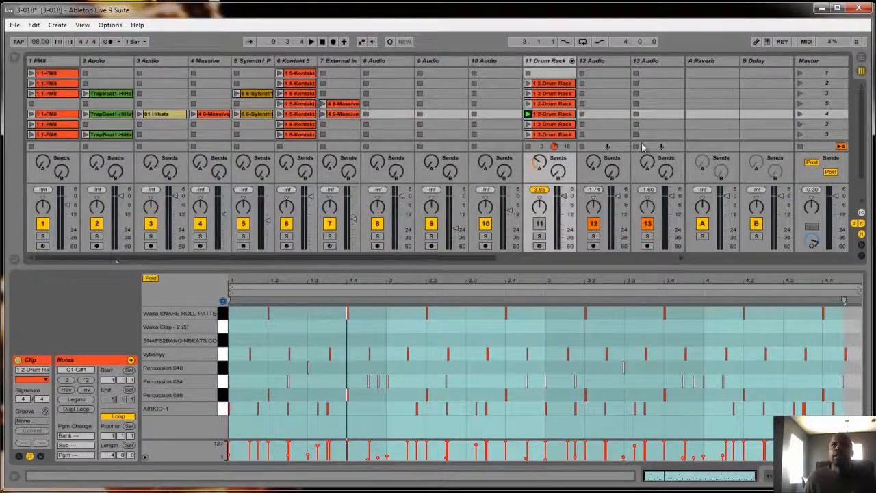
left_click(799, 115)
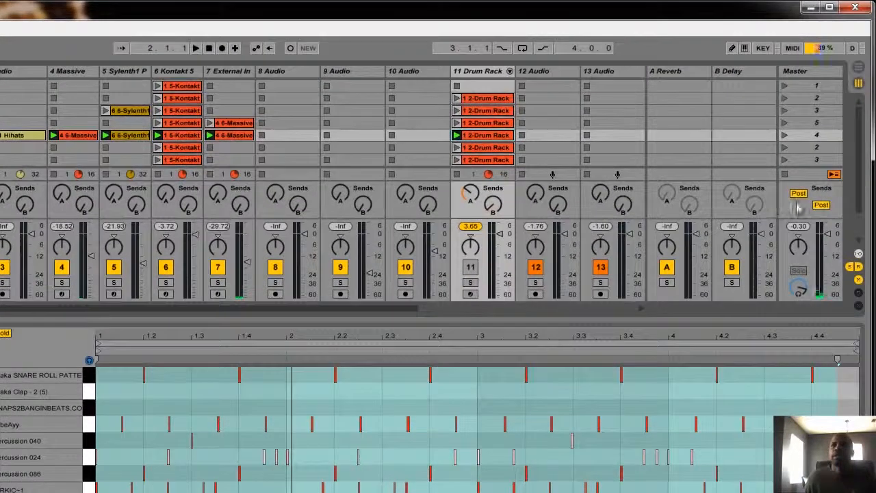
left_click(784, 175)
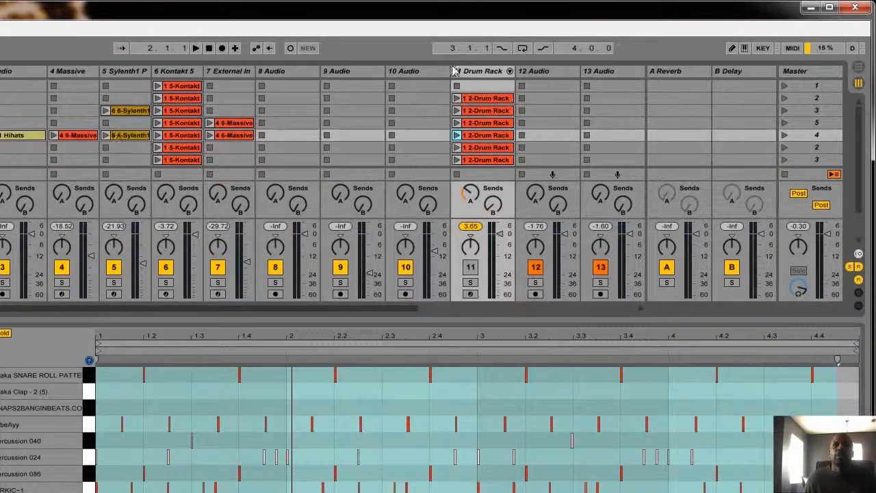
Step: Display the Drum Rack device and audition its vybeAyy, SNAPS2BANGINBEATS, Waka Clap - 2, Percussion 040, 024, 086 and AIRKIC~1 pads
left_click(484, 77)
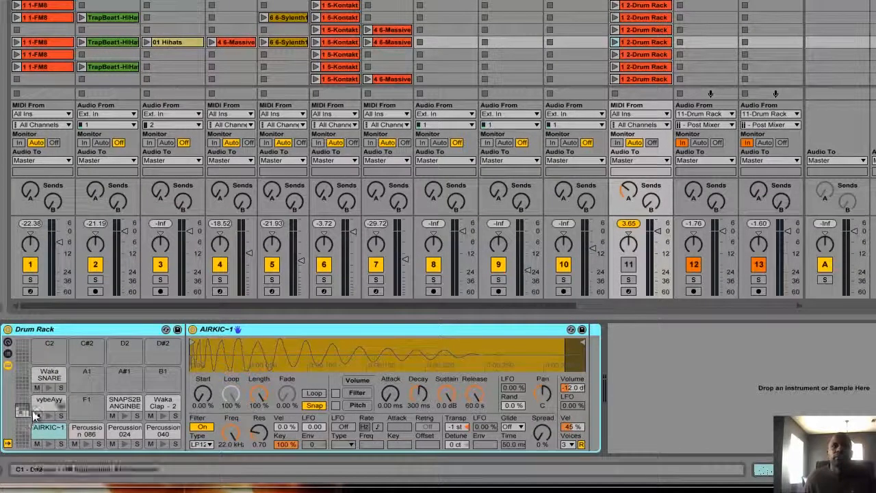
left_click(48, 416)
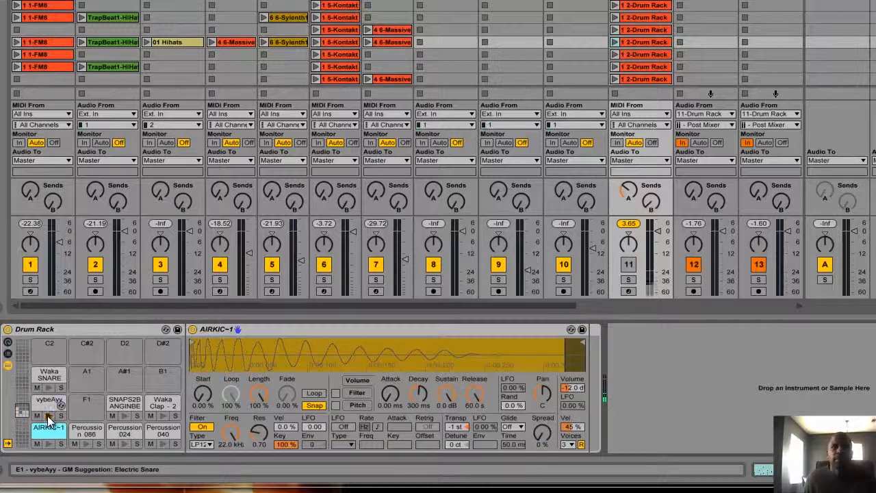
left_click(129, 416)
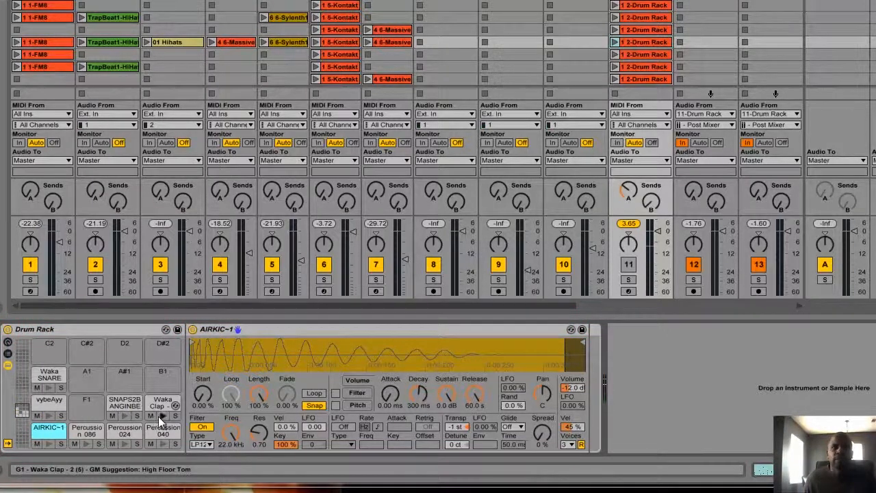
left_click(158, 415)
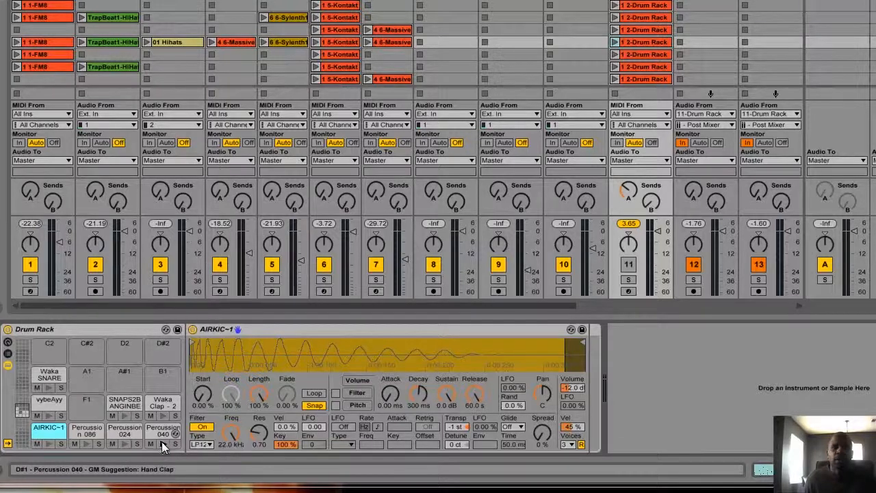
left_click(162, 442)
left_click(127, 445)
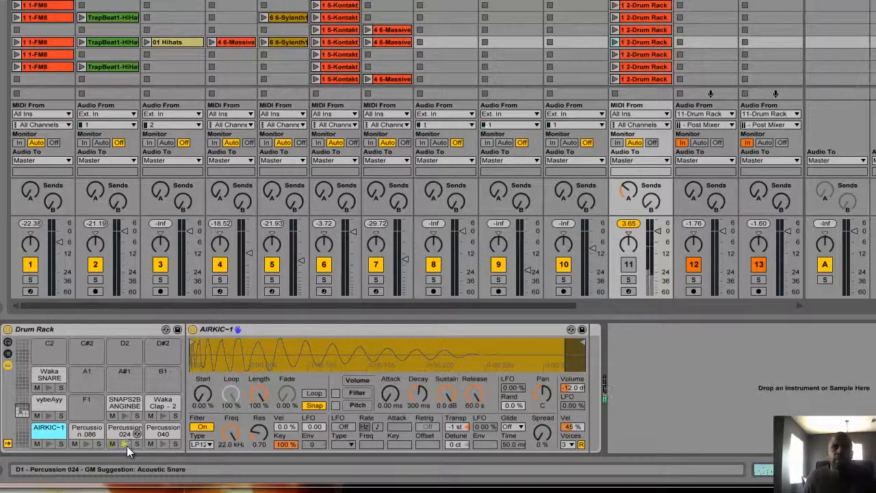
left_click(90, 447)
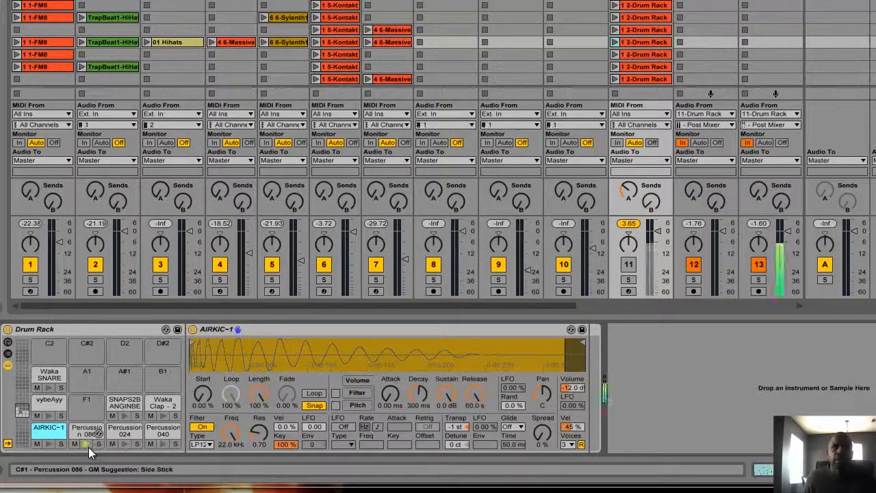
left_click(49, 444)
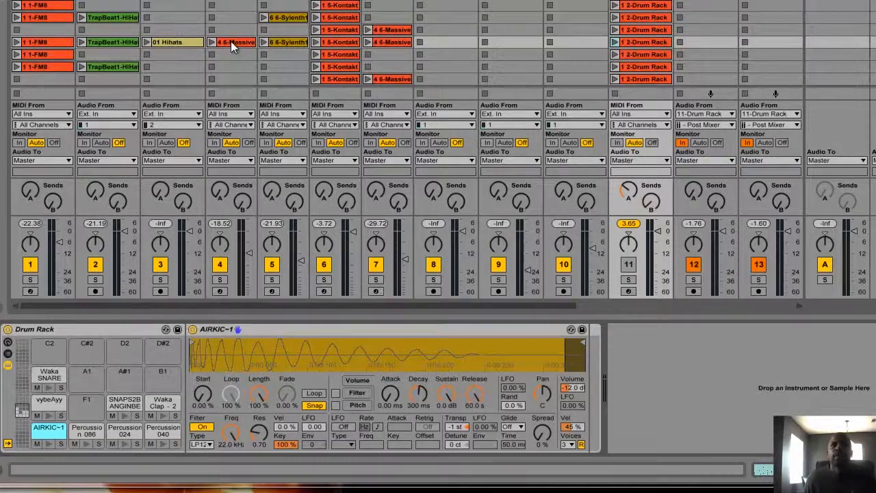
Step: Play the Massive track's clip in the 01 Hihats scene, open its Massive plug-in window to inspect the patch, and close it
left_click(212, 42)
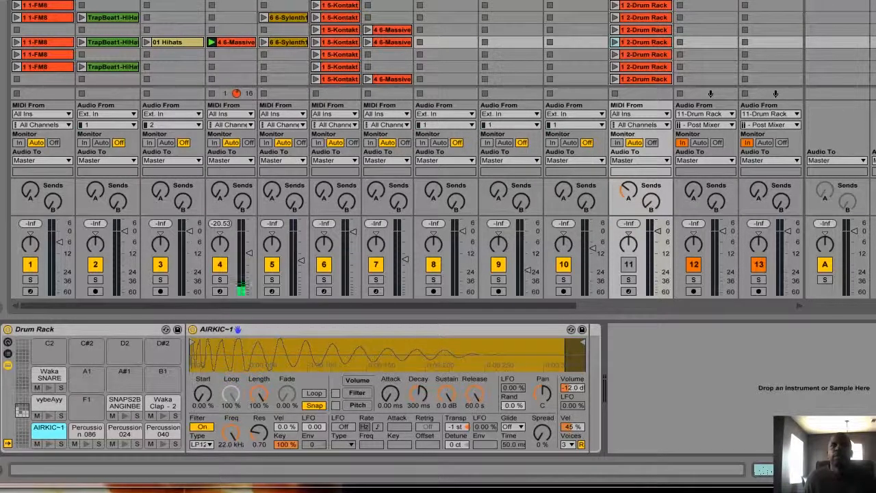
left_click(219, 1)
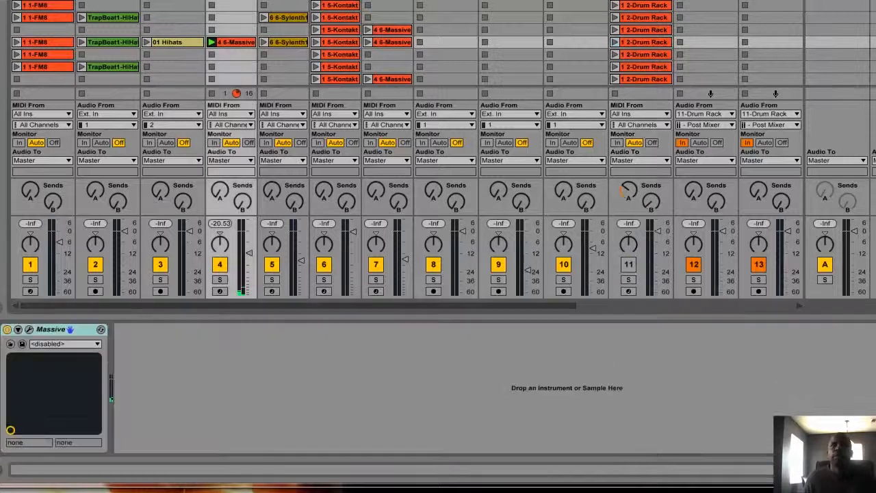
left_click(30, 330)
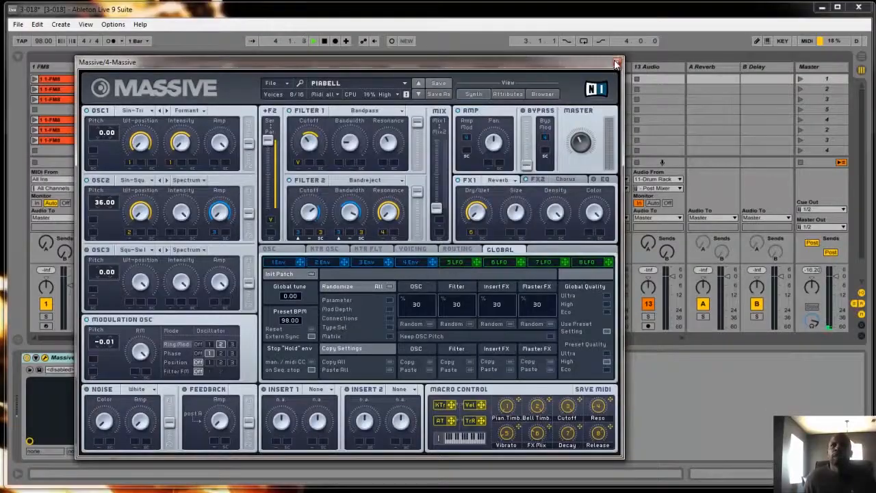
left_click(615, 64)
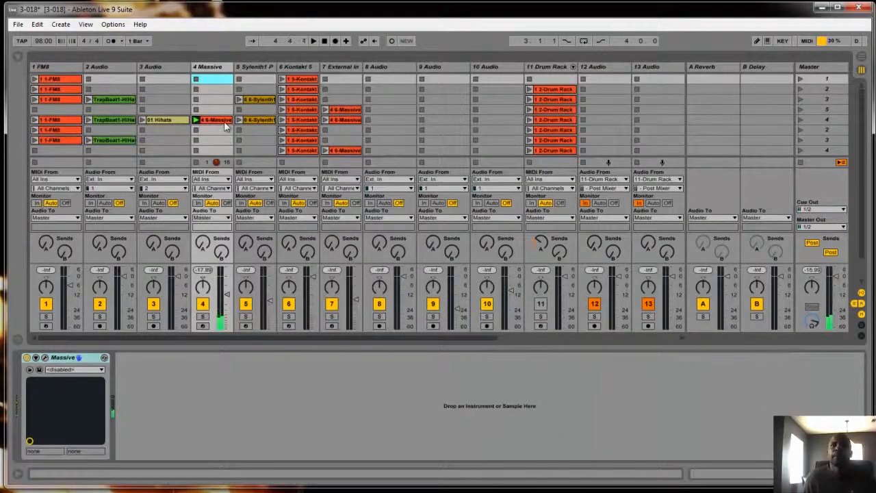
Step: Play the Sylenth1 track's clip in the 01 Hihats scene and inspect its patch in the plug-in window before closing it
left_click(263, 67)
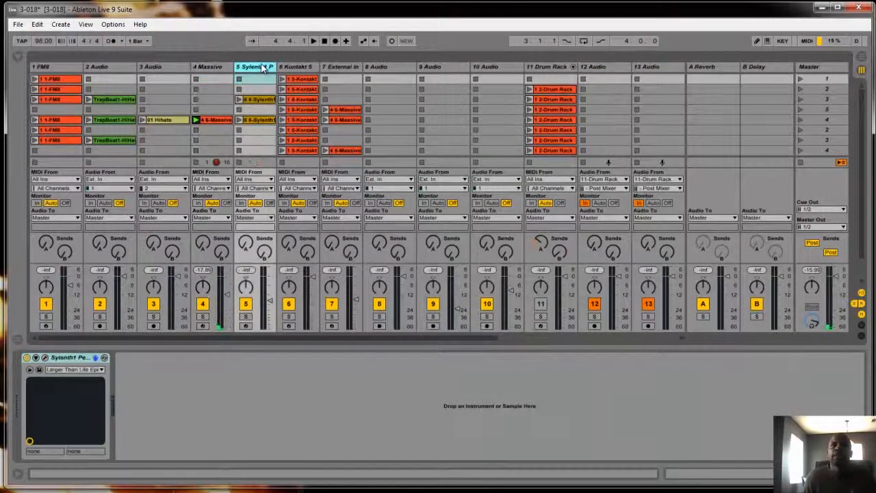
left_click(239, 120)
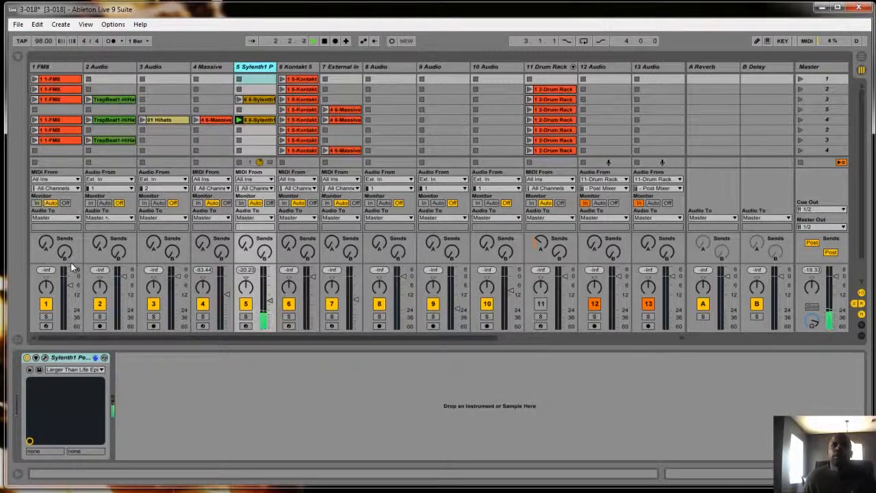
left_click(45, 358)
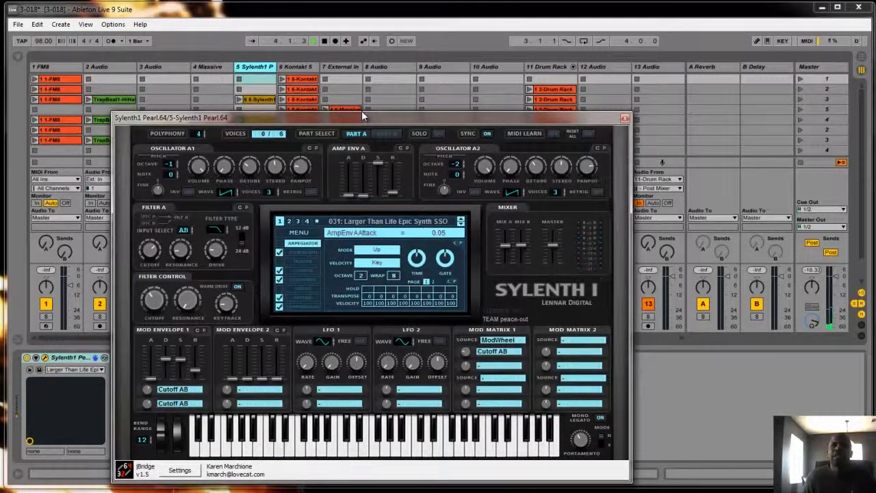
left_click_drag(364, 116, 366, 89)
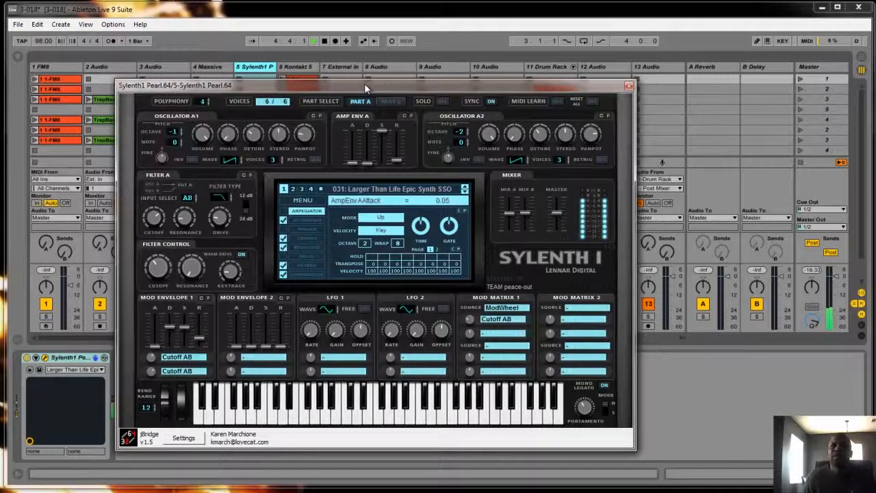
left_click(629, 86)
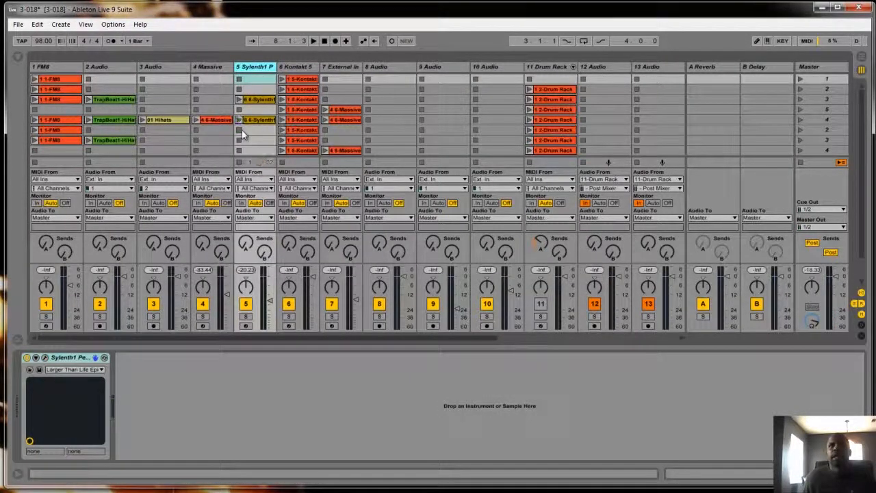
Step: Play the Kontakt 5 clip in the 01 Hihats scene, open Kontakt, collapse Lo-Fi 808's edit view, and move the window clear of the clips
left_click(282, 121)
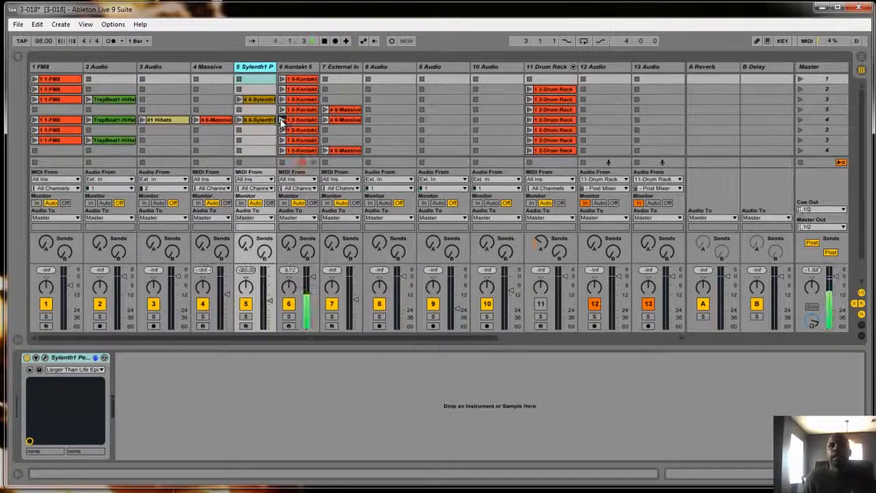
left_click(303, 67)
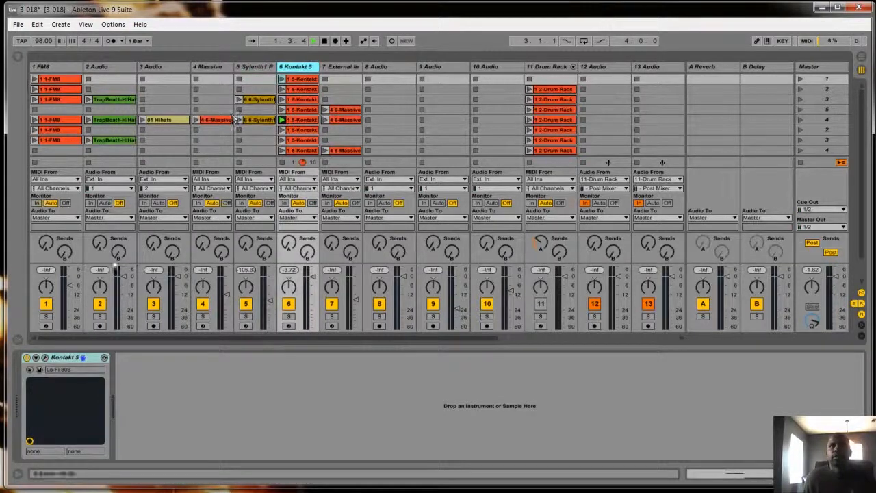
left_click(39, 370)
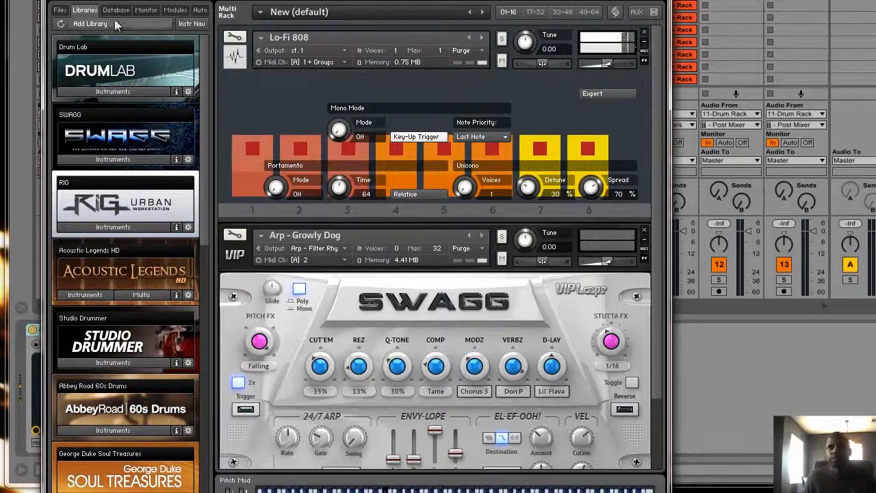
left_click(232, 60)
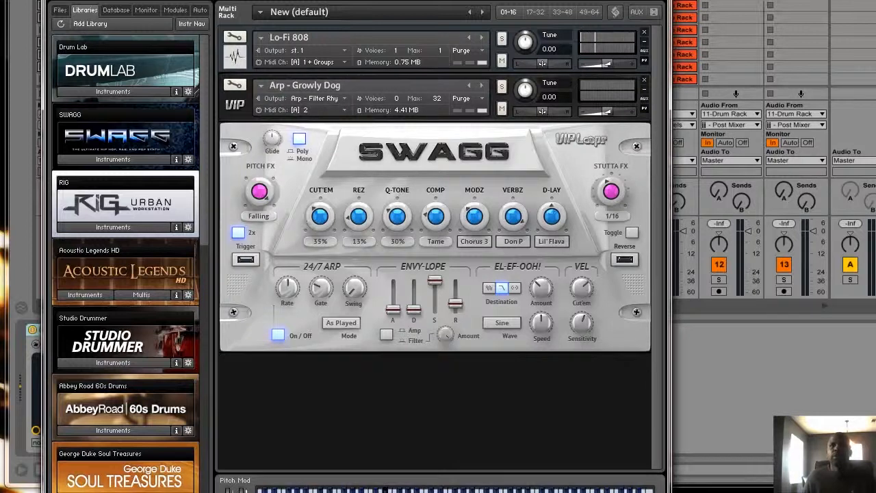
left_click_drag(452, 0, 430, 171)
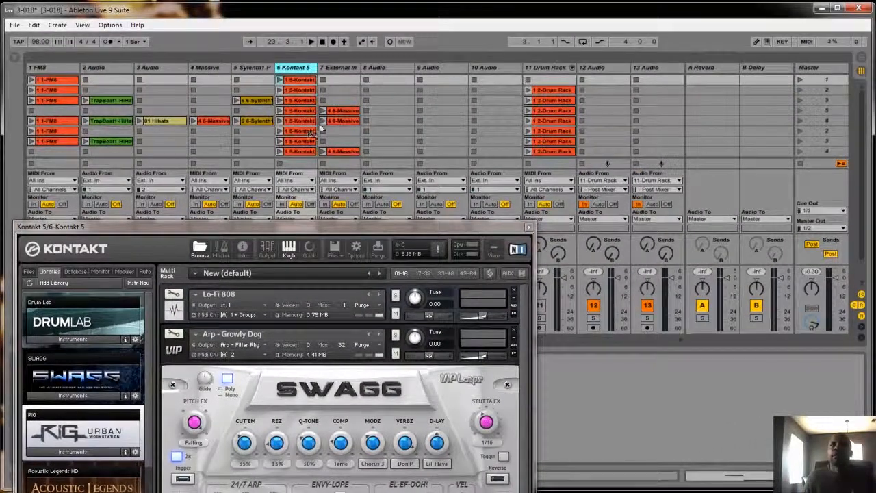
Step: Play the External Instrument track's clip with the Arp - Growly Dog instrument in view, close Kontakt, and stop the clip
left_click(323, 121)
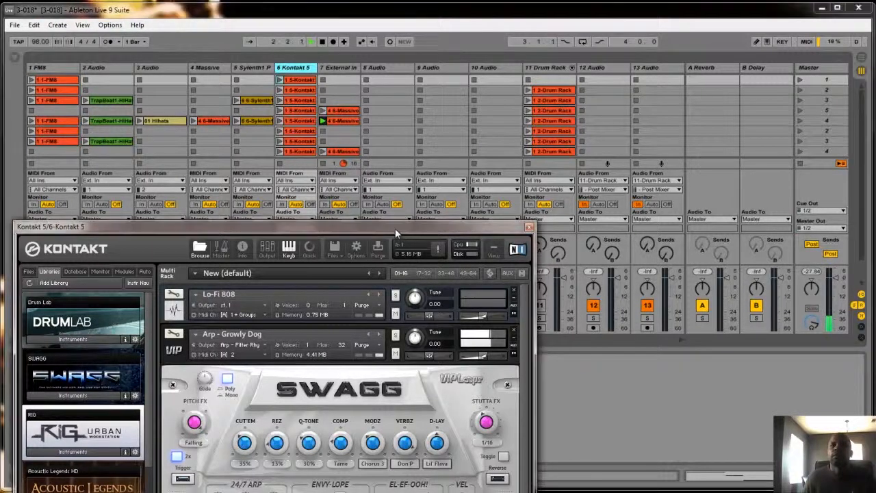
left_click_drag(395, 228, 440, 172)
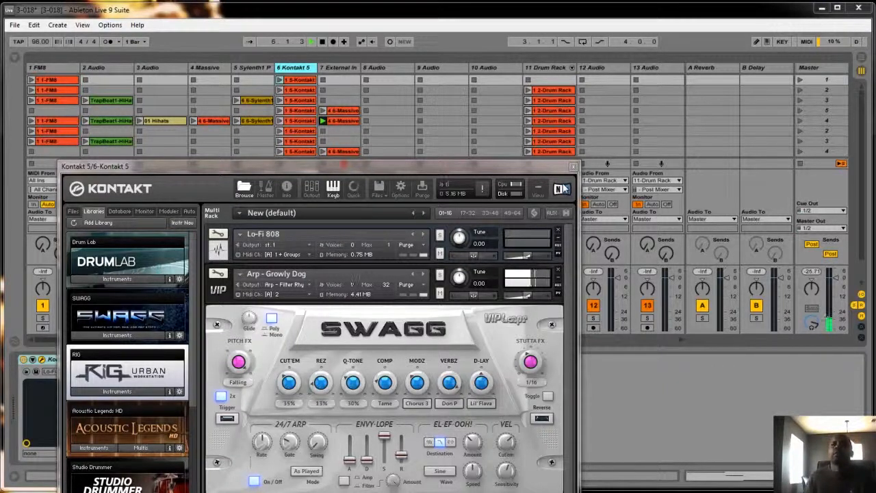
left_click(574, 168)
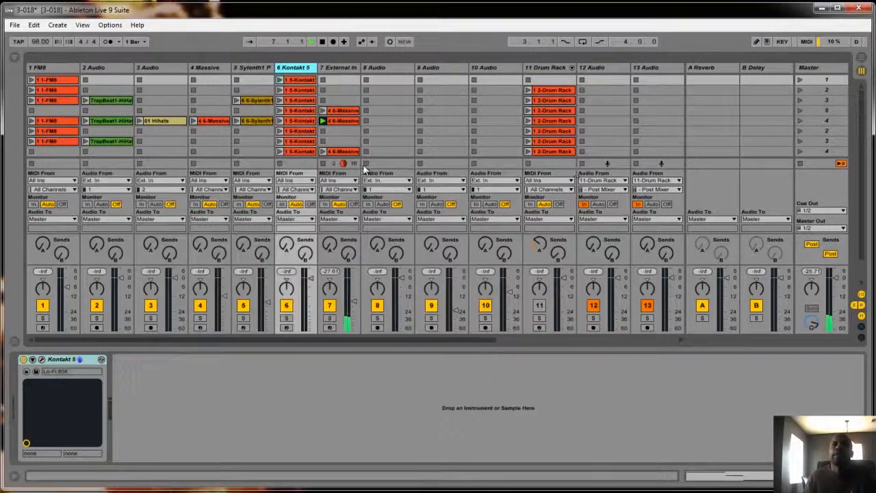
left_click(323, 164)
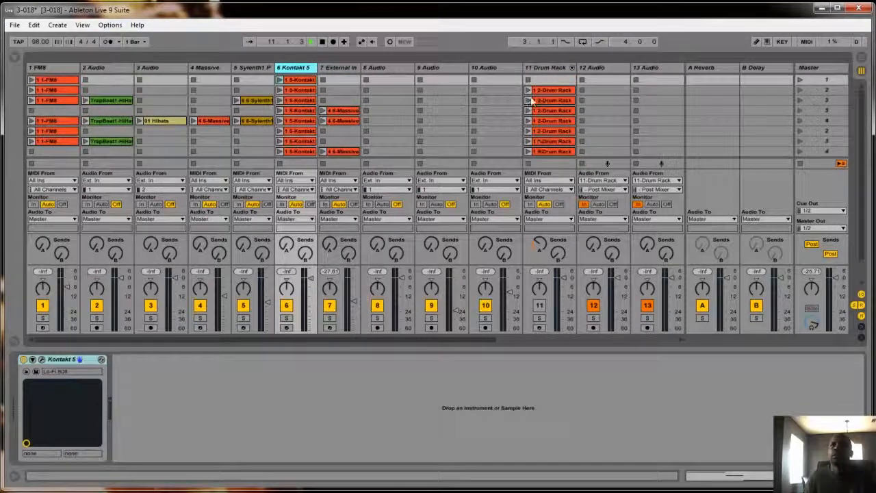
Step: Play the Drum Rack clip in the 01 Hihats scene, watch the meters of audio tracks 12 to 19, and stop playback
left_click(527, 120)
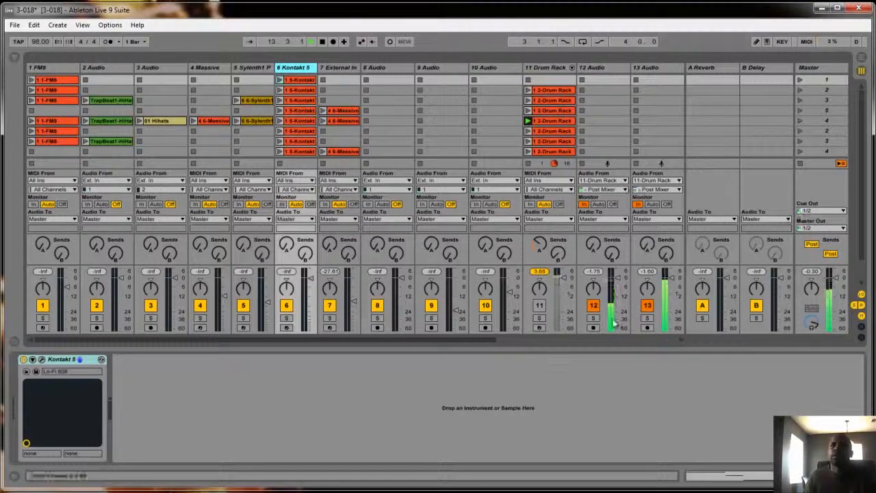
left_click_drag(439, 338, 675, 346)
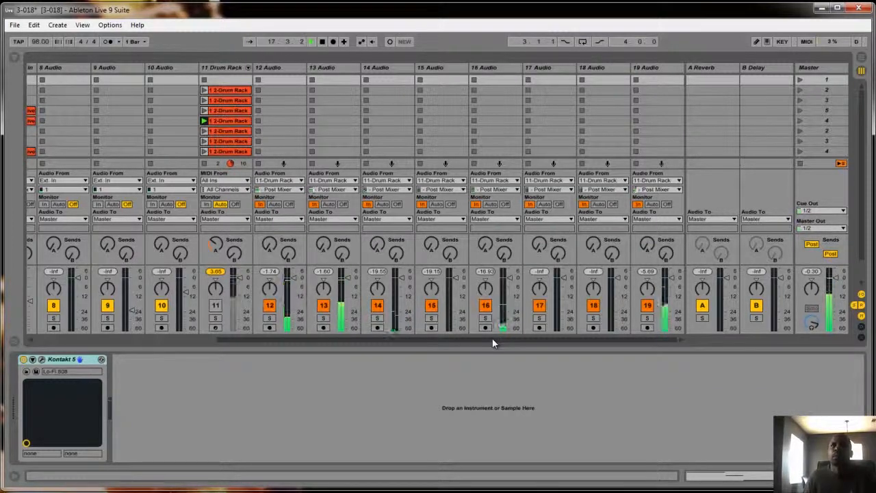
key("space")
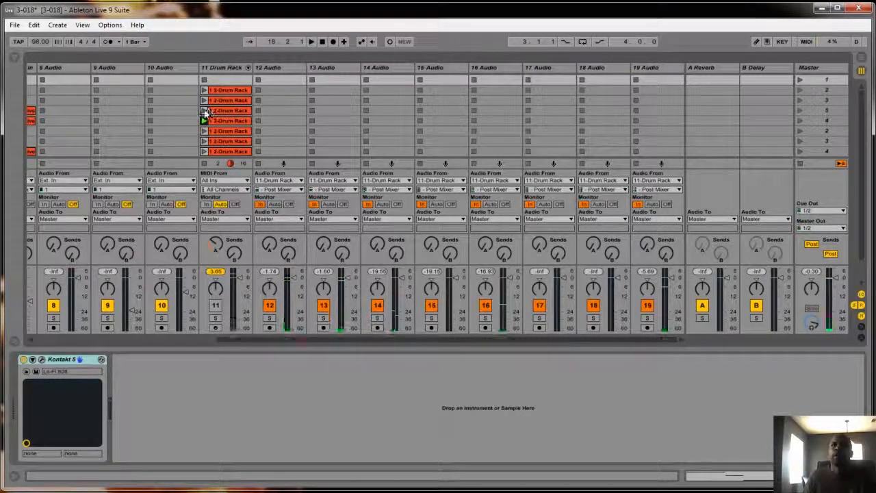
Step: Play the Drum Rack clip in scene 5, check the routed audio tracks' meters, stop playback, and review the full track layout
left_click(204, 111)
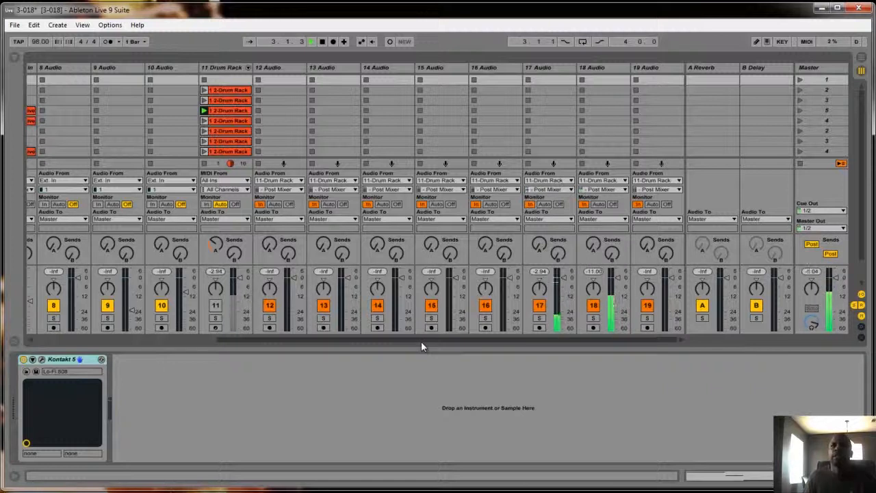
left_click_drag(420, 341, 440, 341)
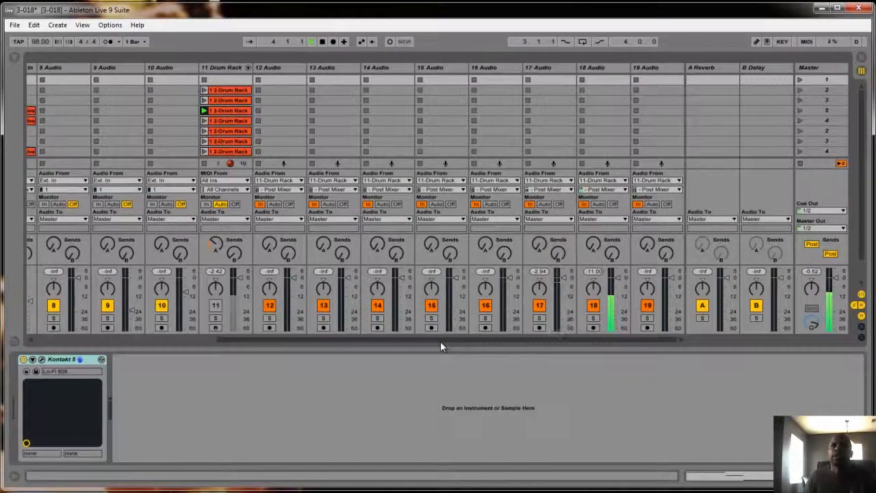
key("space")
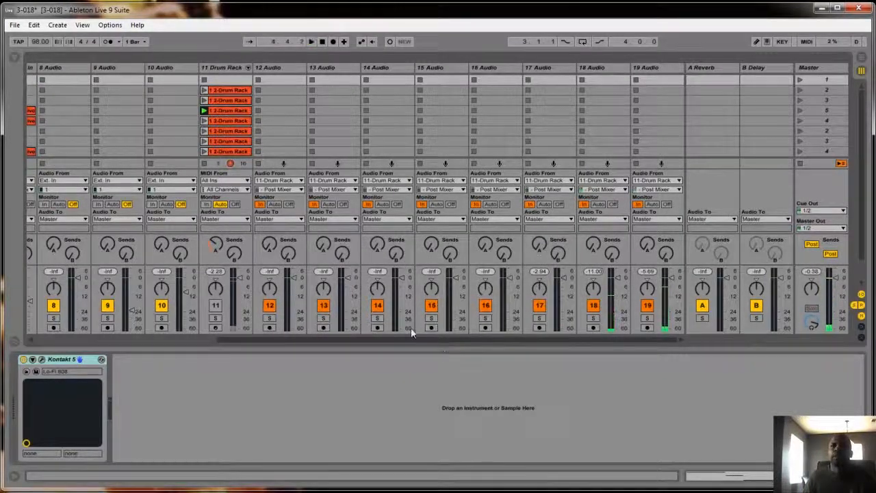
left_click_drag(335, 345, 145, 329)
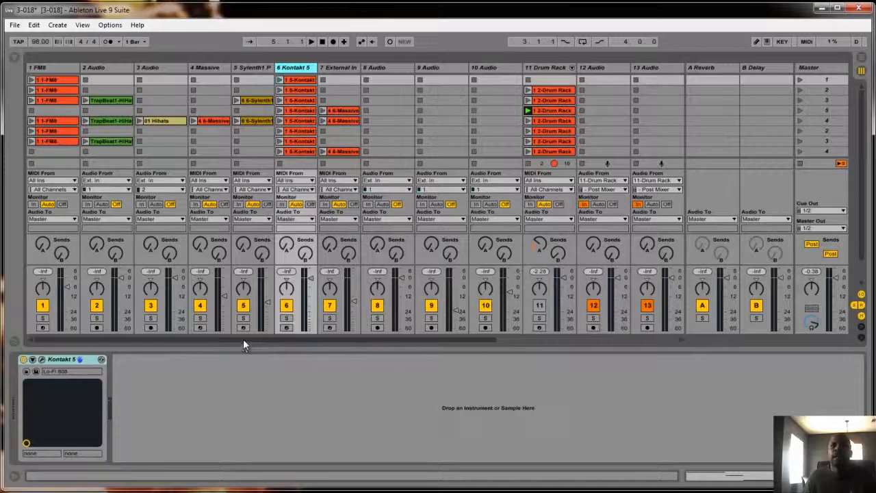
left_click_drag(243, 340, 421, 332)
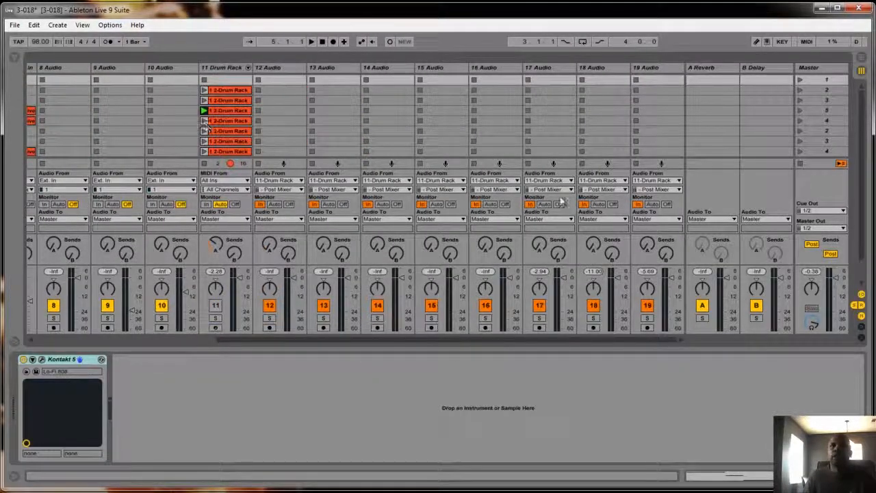
Step: Switch to Arrangement View, hide the device area, and return all tracks to arrangement playback
key("Tab")
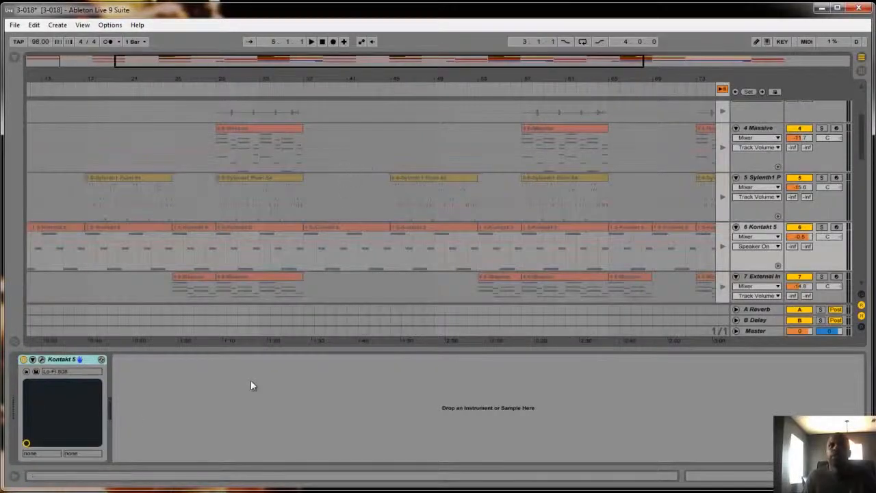
left_click(15, 477)
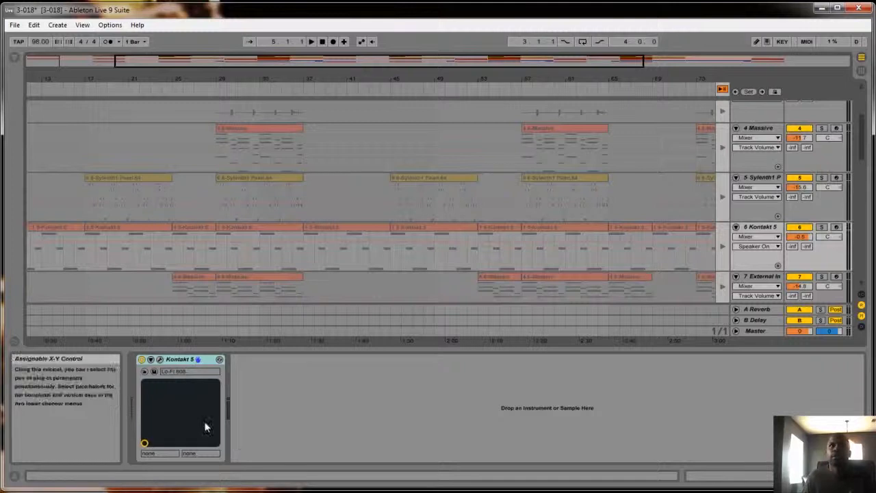
left_click(15, 477)
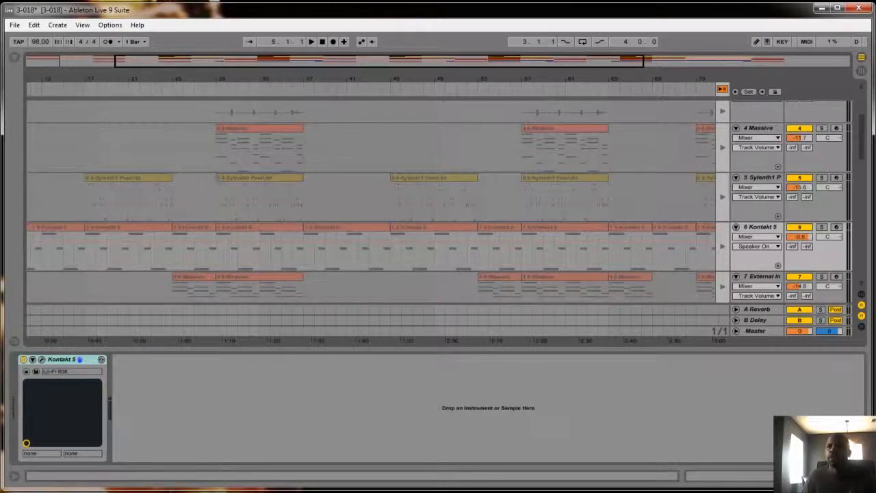
left_click(861, 476)
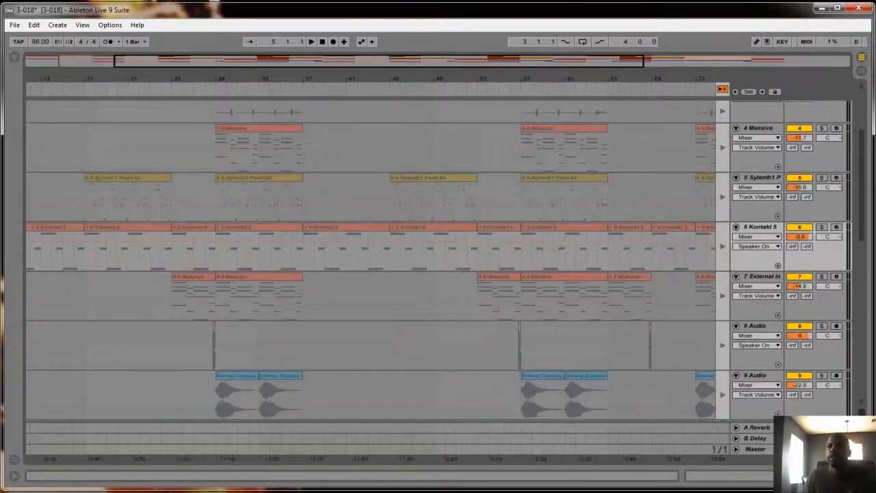
left_click(721, 91)
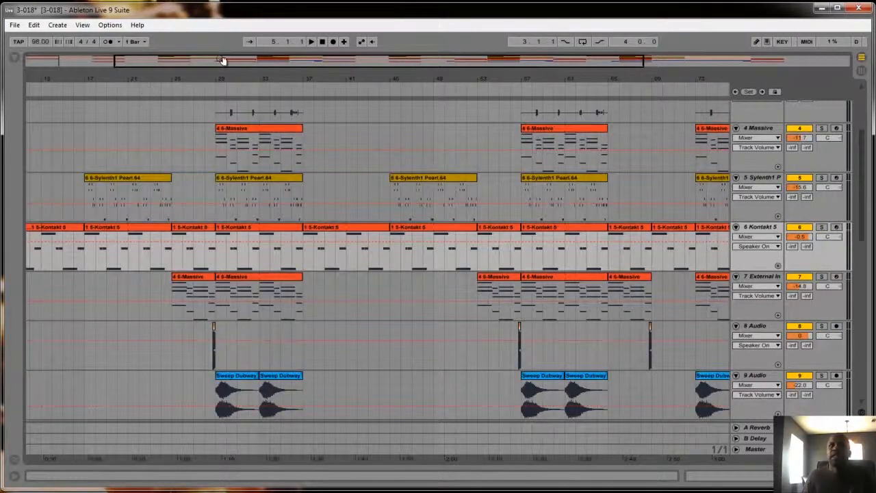
Step: Zoom out to the whole arrangement, reset the playback position to the start, and zoom in on the song's opening
left_click_drag(222, 61, 221, 60)
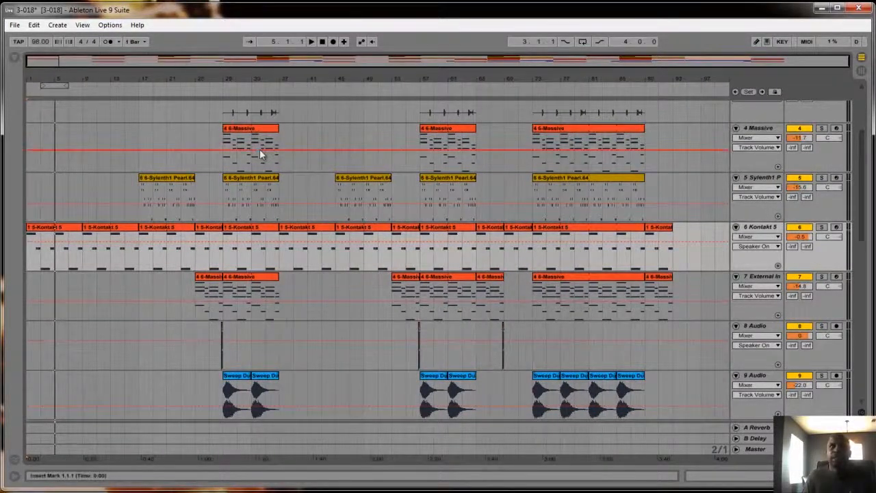
left_click(322, 41)
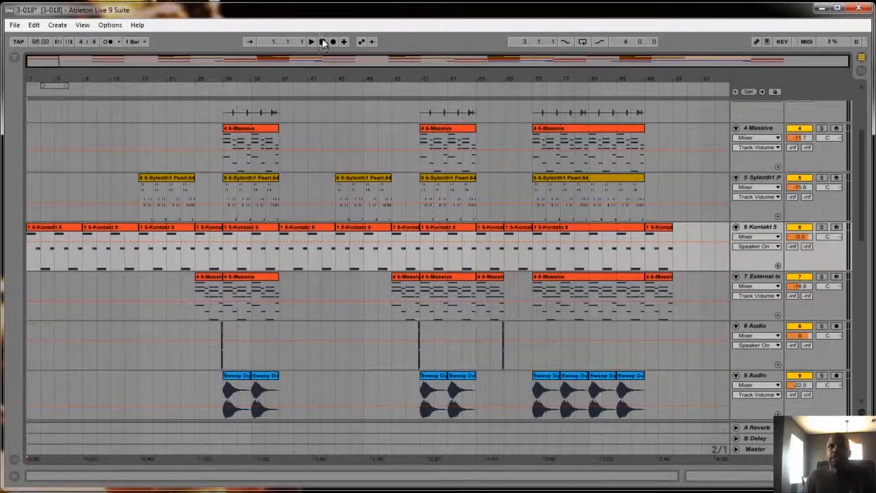
left_click_drag(158, 66, 154, 63)
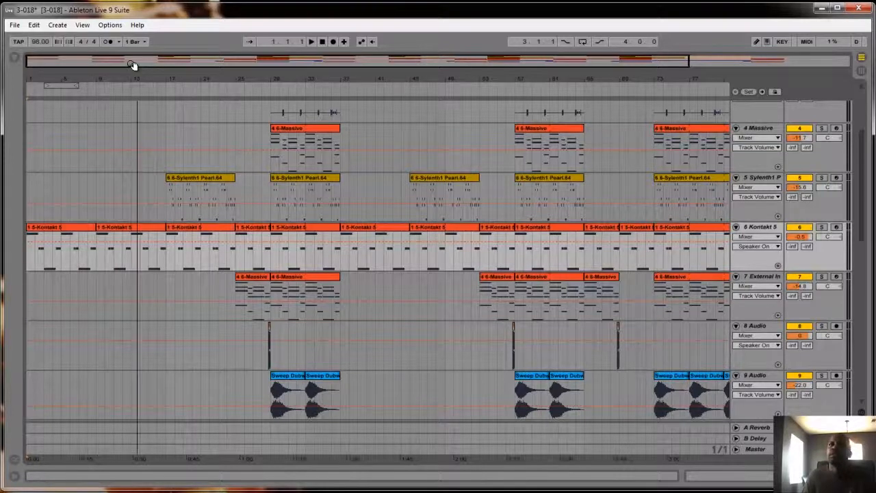
left_click_drag(133, 65, 132, 65)
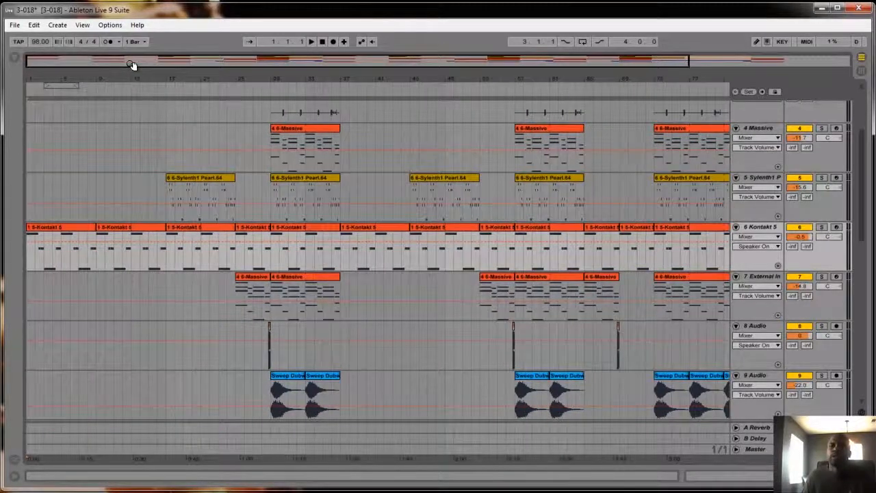
Step: Play the arrangement from the start, fit the whole song in view, and look over the tracks down to the Drum Rack's routed audio tracks
key("space")
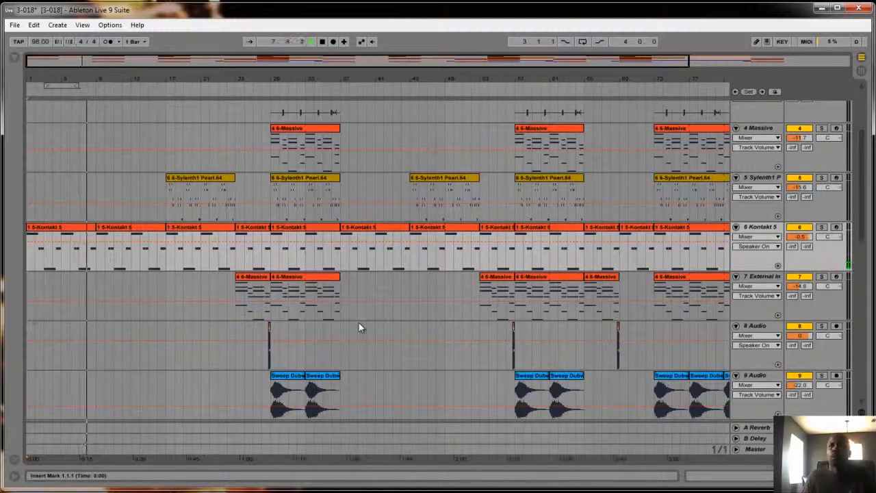
left_click_drag(465, 64, 467, 61)
scroll(409, 319, "down", 3)
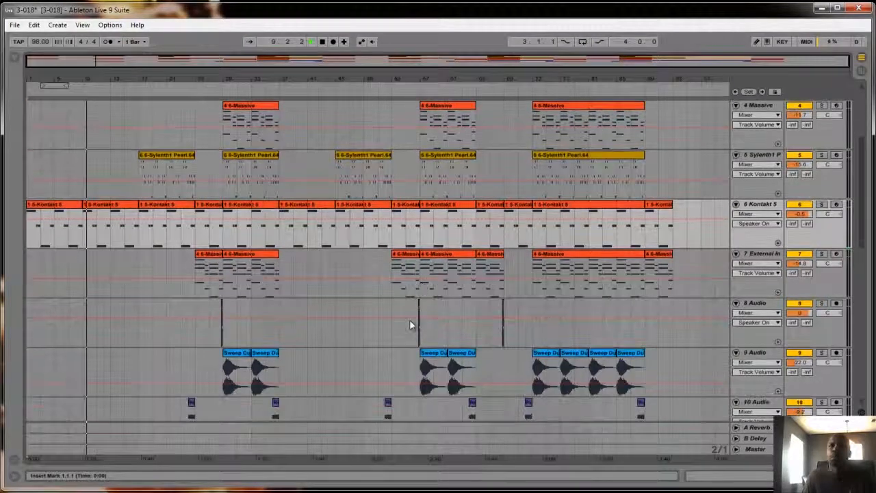
scroll(409, 320, "down", 5)
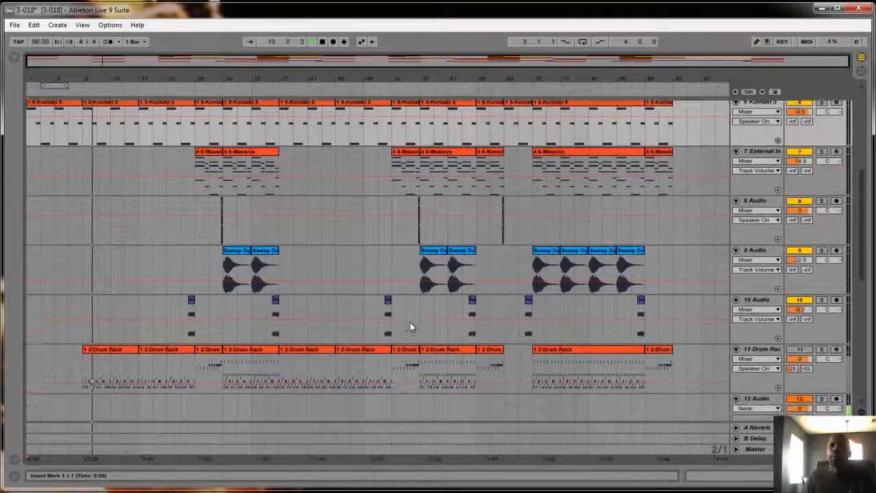
scroll(409, 321, "down", 6)
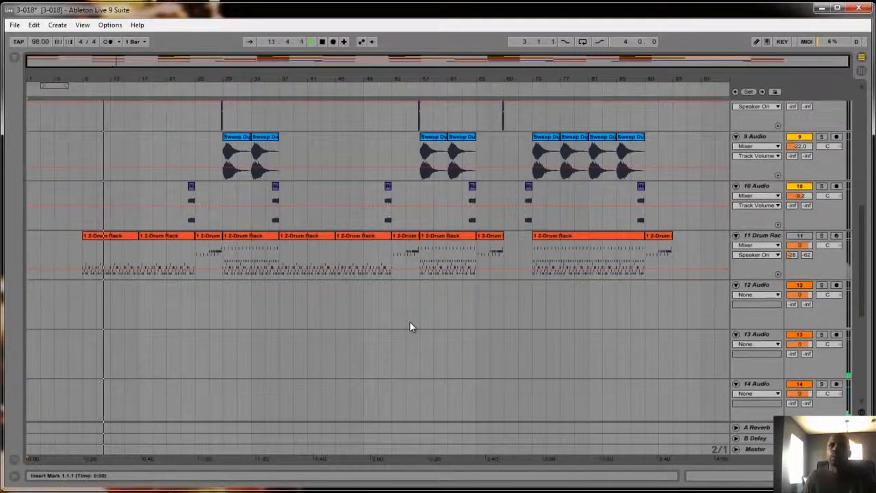
scroll(405, 333, "down", 2)
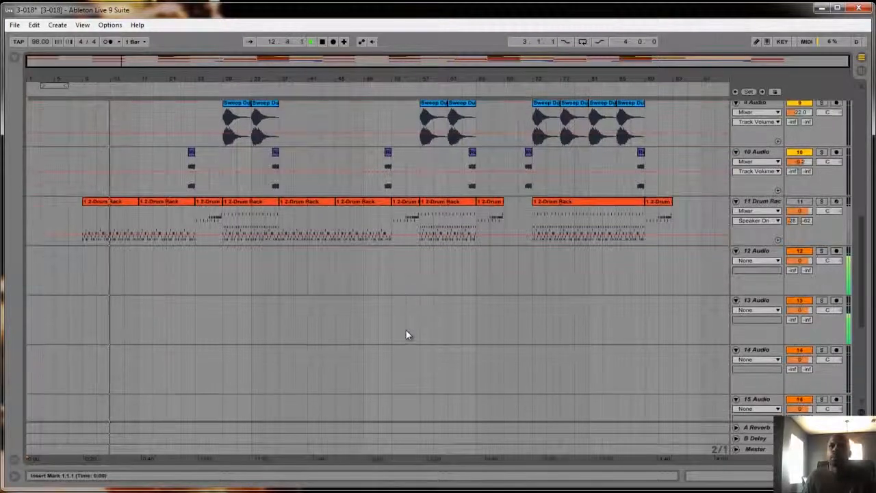
Step: During playback, review the arrangement tracks from the Drum Rack back up to the FM8 track, checking clip placement and meters
scroll(406, 334, "up", 8)
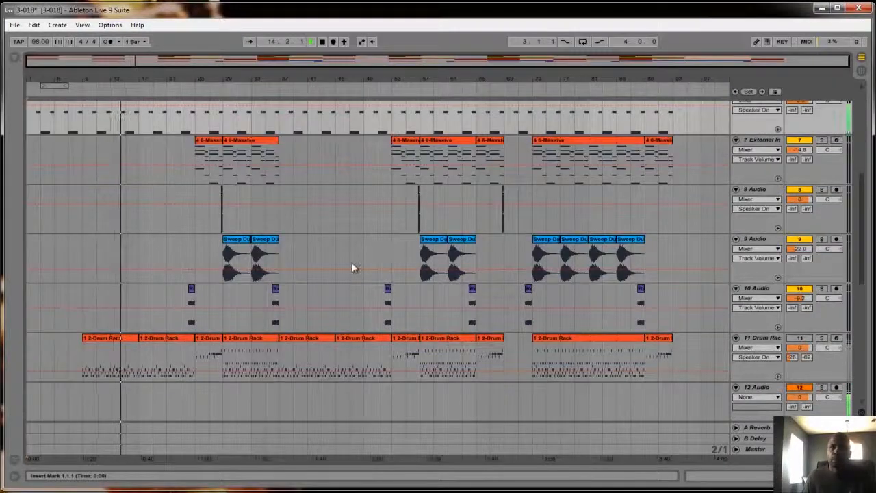
scroll(353, 263, "up", 1)
scroll(353, 262, "up", 2)
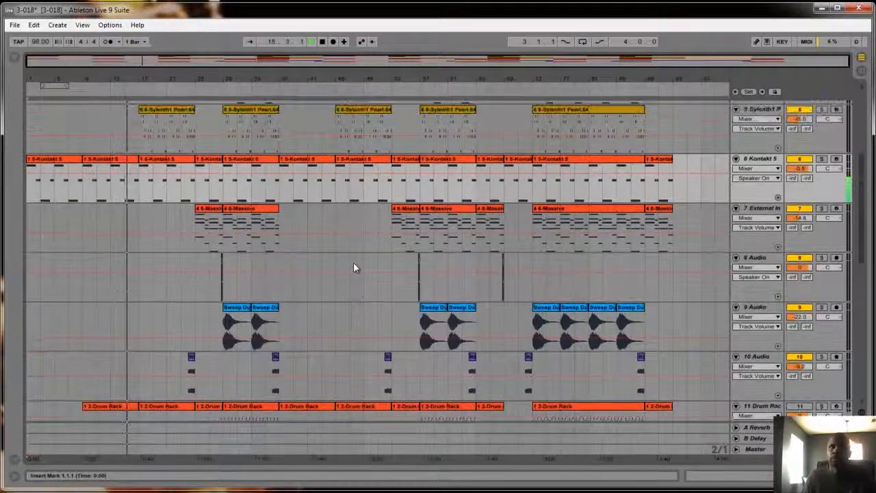
scroll(353, 267, "up", 1)
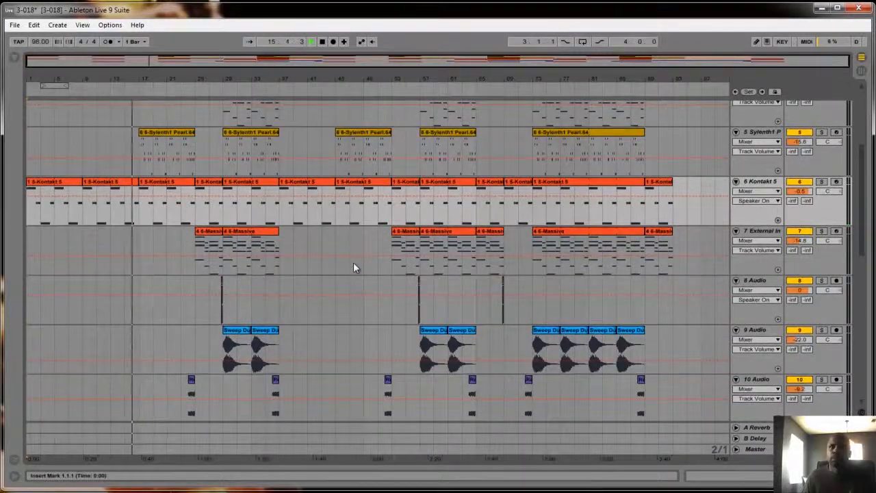
scroll(353, 267, "up", 2)
scroll(353, 267, "up", 2)
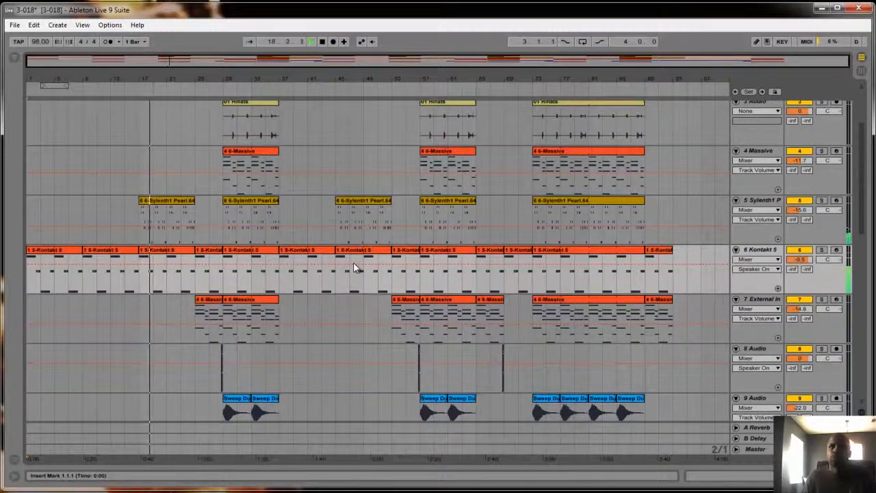
scroll(354, 262, "up", 1)
scroll(353, 264, "up", 1)
scroll(353, 264, "up", 1)
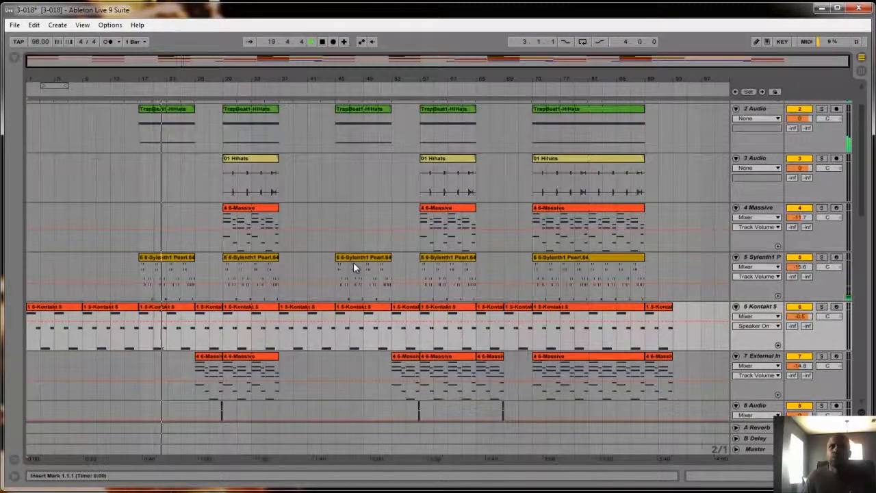
scroll(355, 267, "up", 1)
scroll(353, 267, "up", 1)
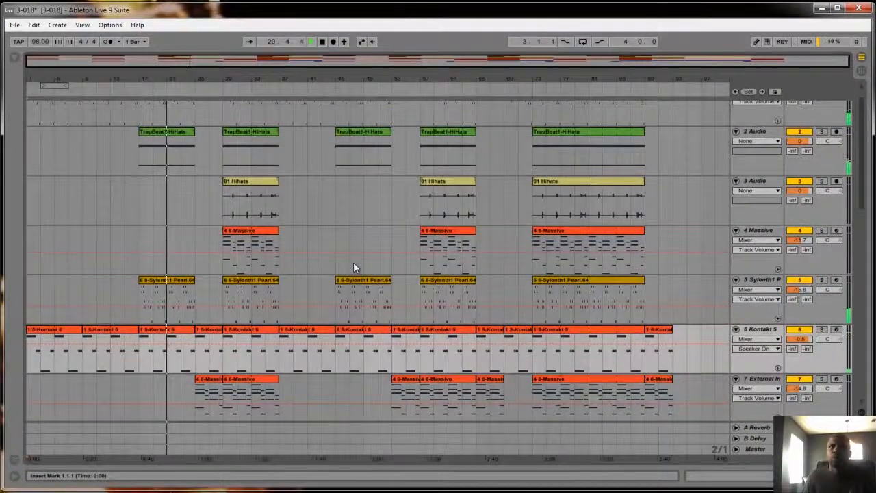
scroll(353, 267, "up", 1)
scroll(353, 267, "up", 1)
scroll(353, 266, "up", 1)
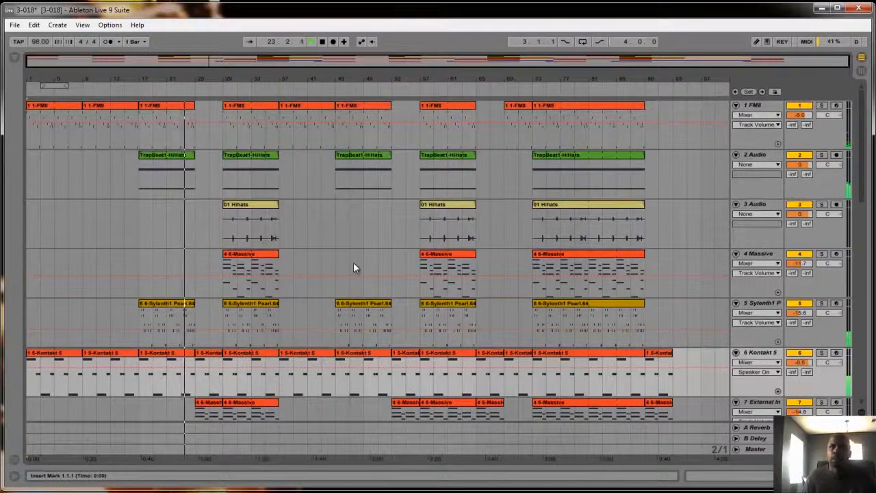
Step: Follow the playback into the section at bar 29 on the Massive, Kontakt, External Instrument and sweep tracks, and stop playback
scroll(353, 267, "down", 1)
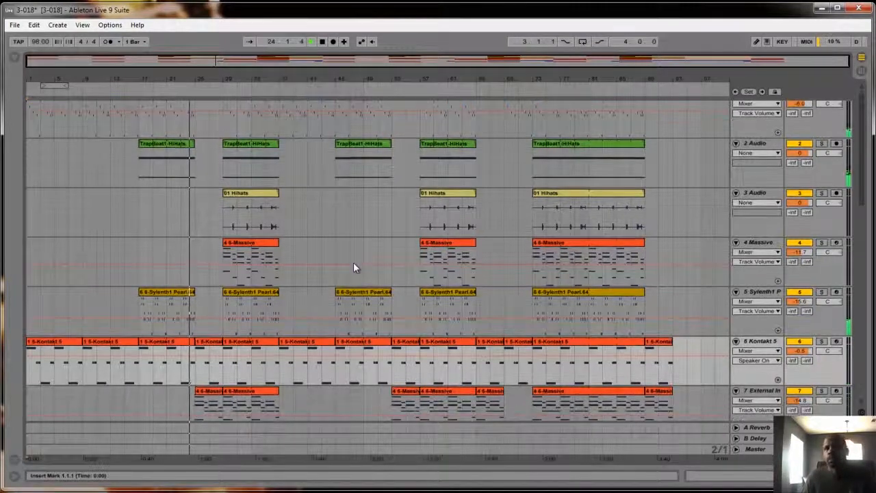
scroll(354, 267, "down", 5)
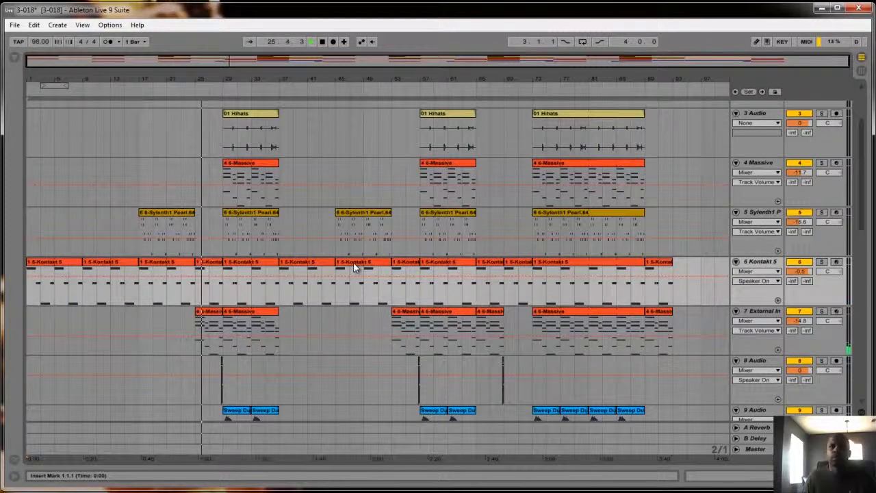
scroll(353, 267, "down", 5)
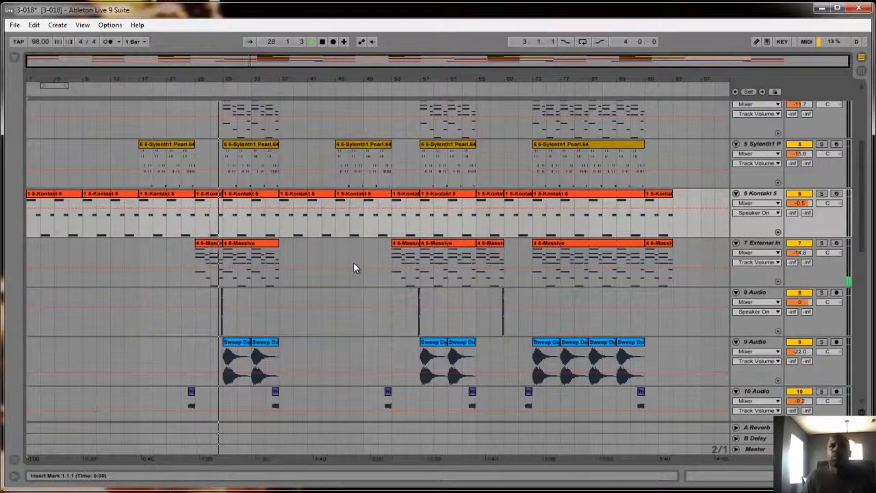
scroll(355, 268, "down", 1)
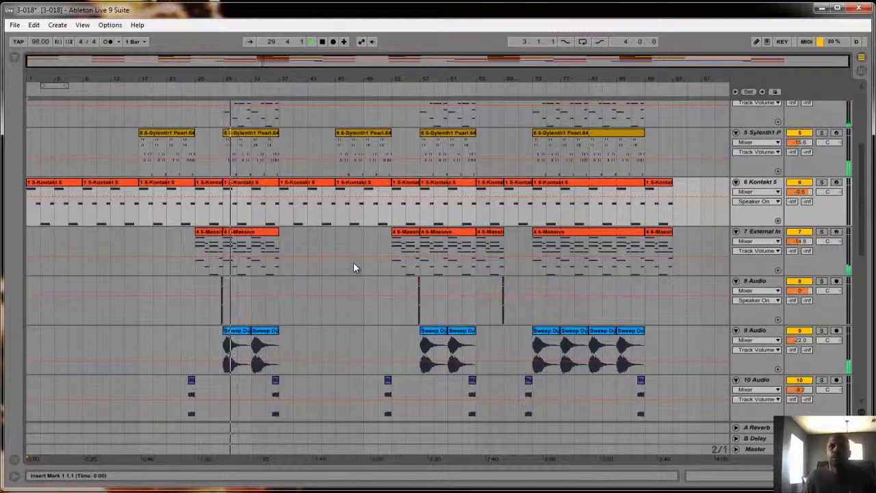
scroll(353, 268, "down", 1)
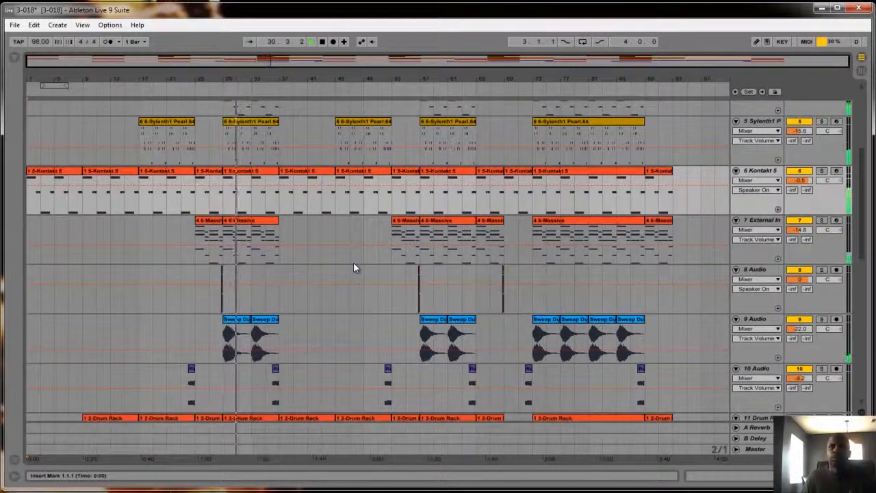
scroll(353, 267, "down", 1)
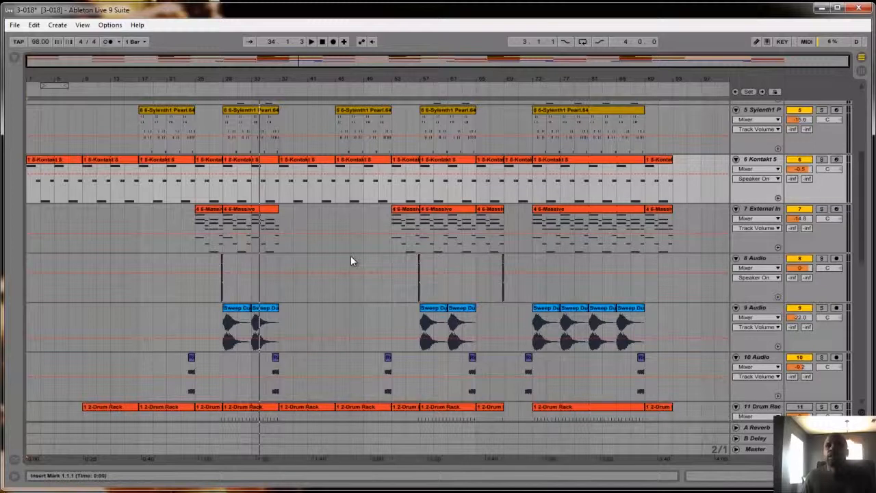
Step: Fold all arrangement tracks at once so that tracks 1 to 19 fit in a compact overview
scroll(351, 261, "up", 3)
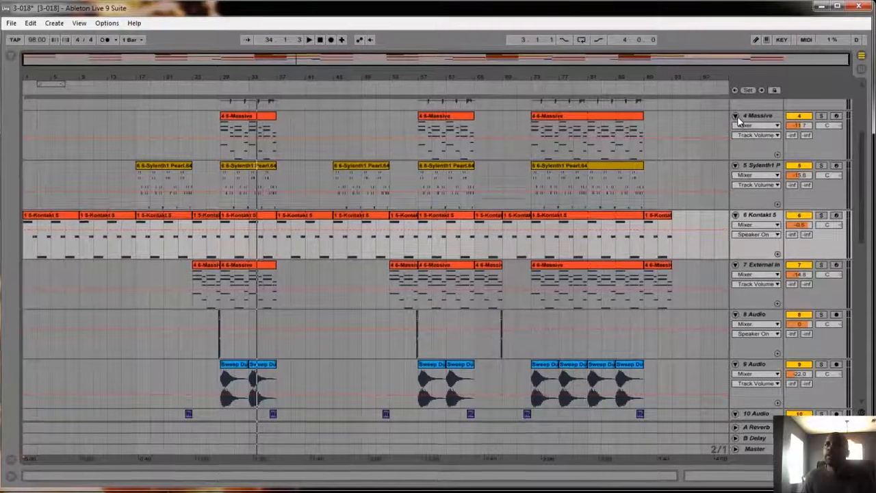
left_click(736, 117, "alt")
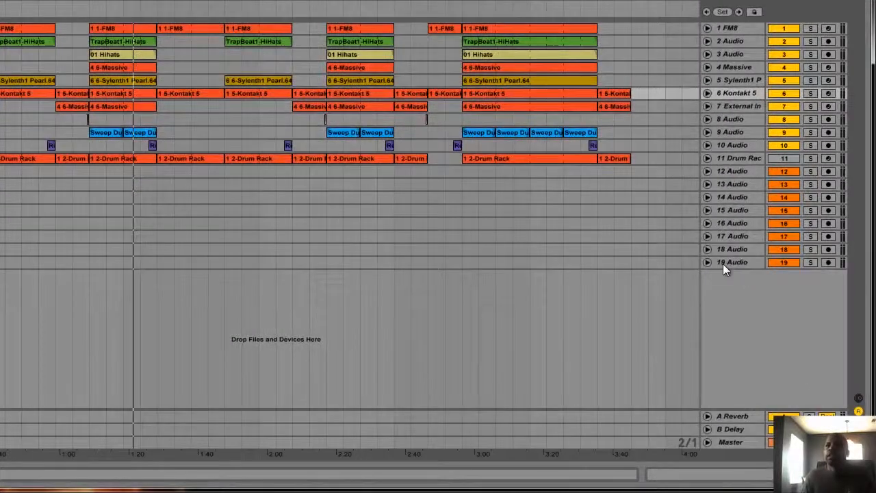